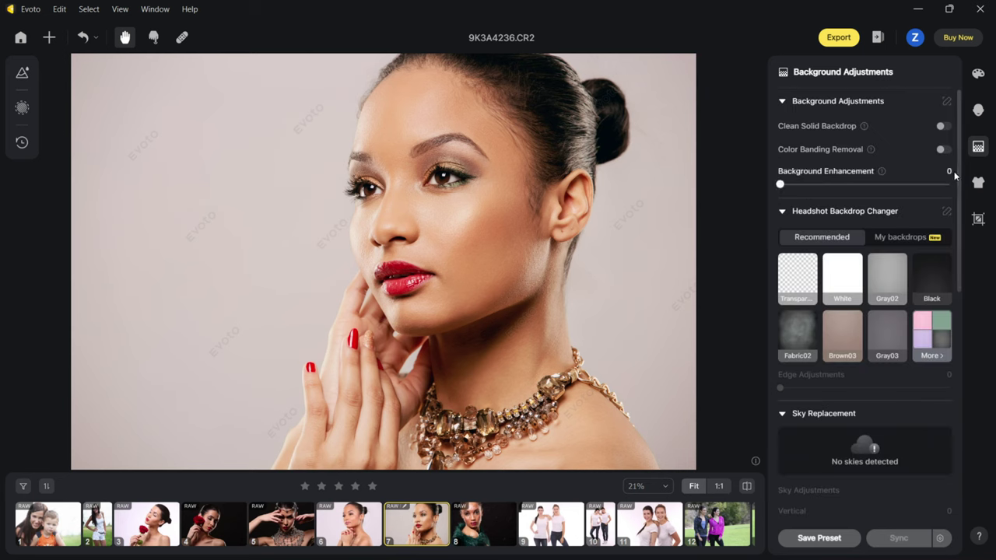
Step: Change the studio portrait's backdrop to Gray01 grey, then open 9K3A8620.CR2
left_click(931, 334)
left_click(806, 368)
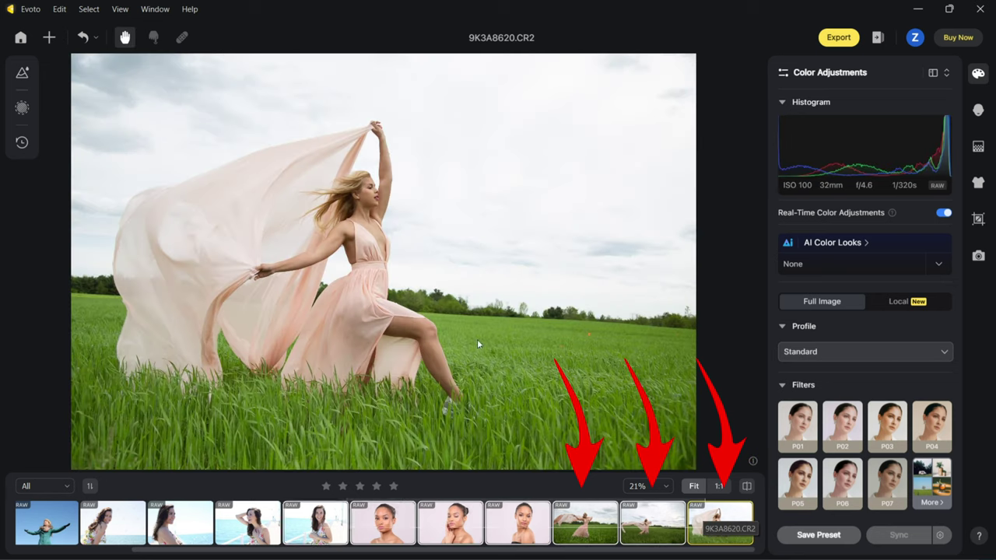
Step: Add the neighbouring shot to the selection, rotate the photo to about -3.23° and apply the crop
left_click(661, 537, "ctrl")
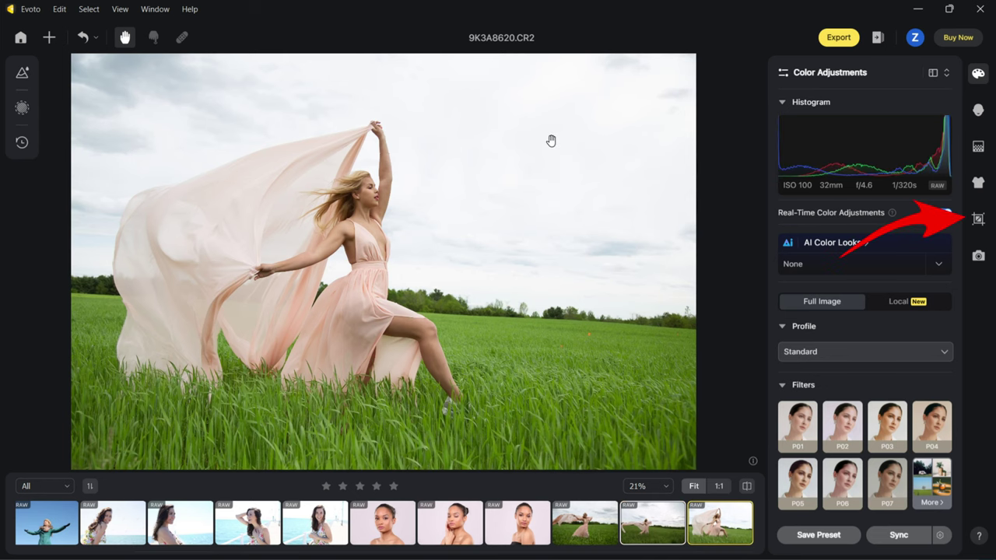
left_click(979, 219)
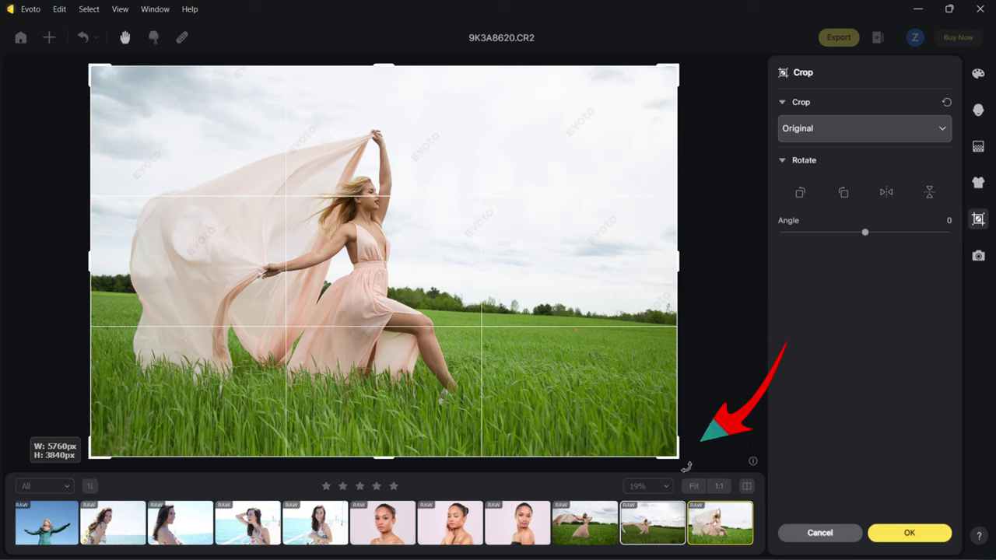
left_click_drag(683, 459, 697, 449)
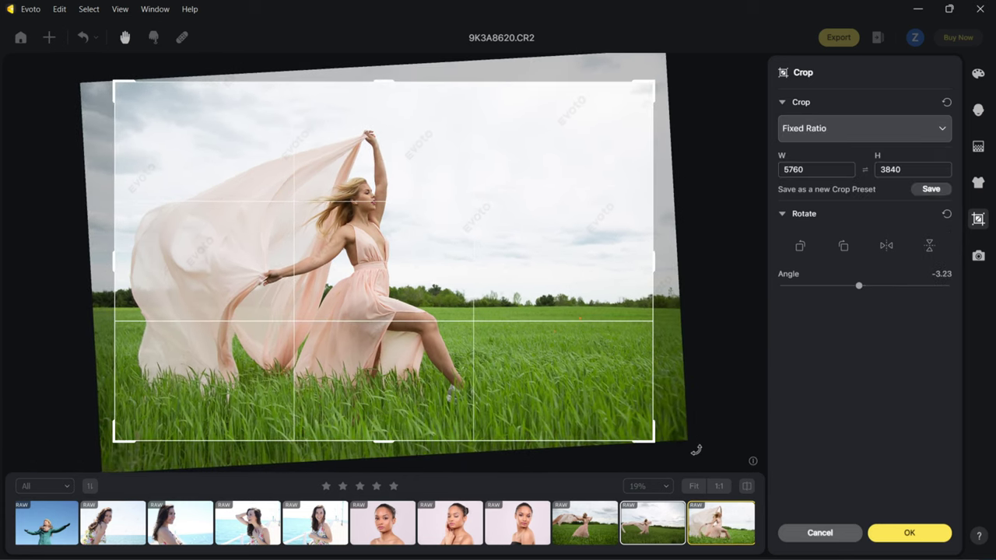
left_click(908, 532)
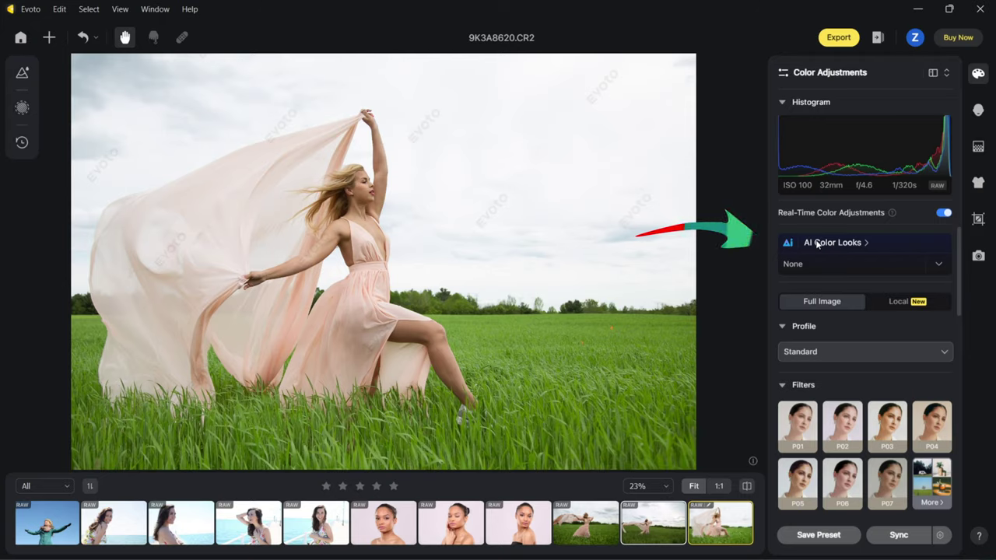
Step: Try the Nile Blue Film, Dawn Voyage, Ember Glow, Sunshade and Neutral looks, then apply Vivid Light
left_click(816, 243)
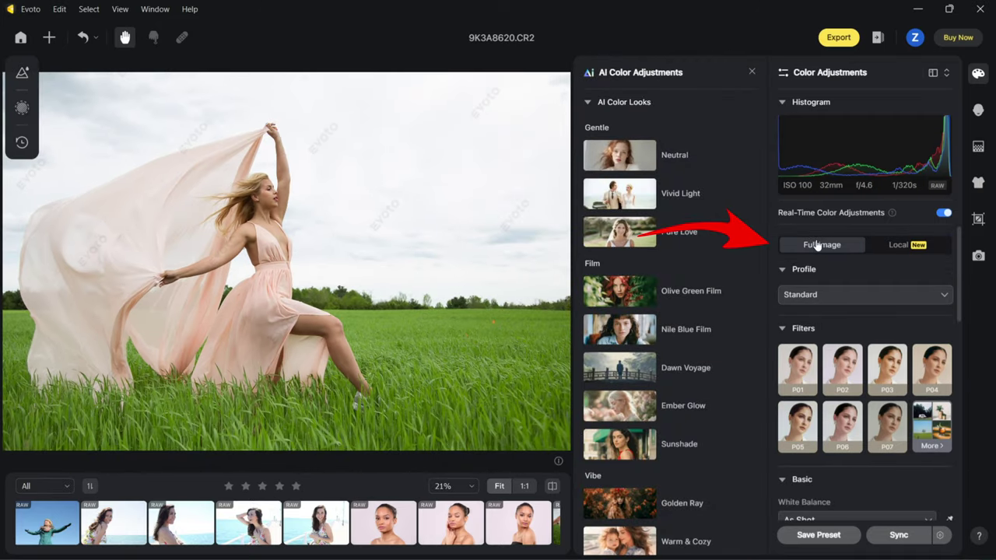
scroll(622, 257, "down", 3)
left_click(619, 221)
left_click(617, 269)
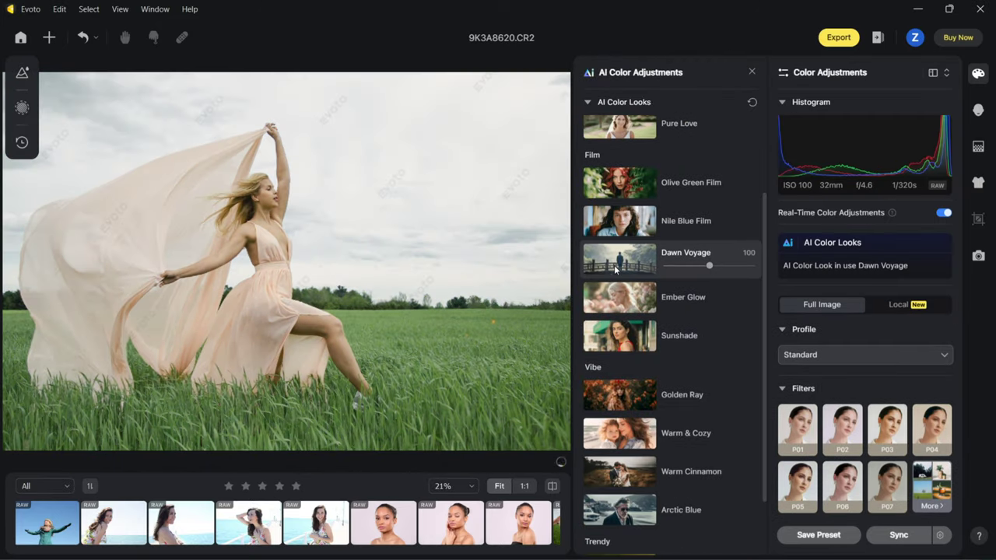
left_click(614, 300)
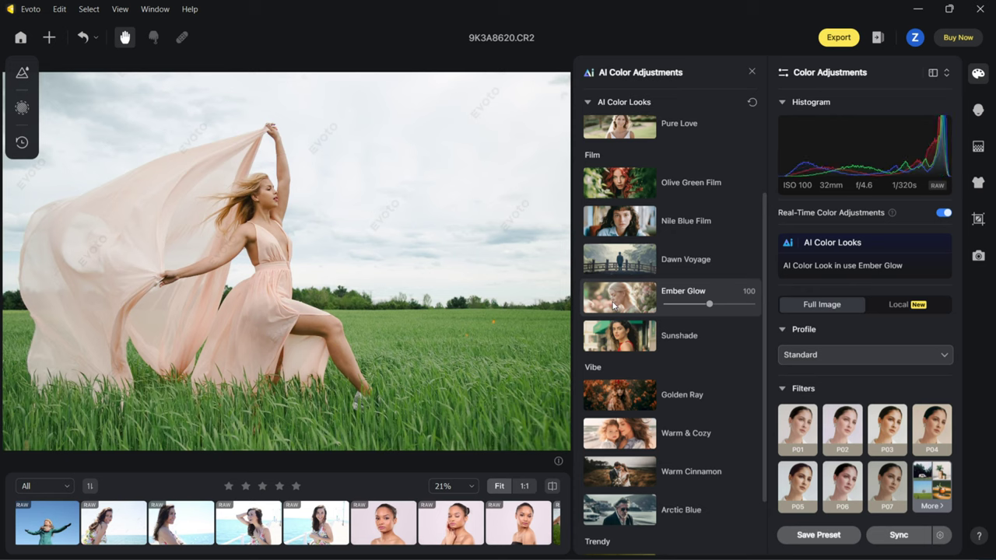
left_click(614, 334)
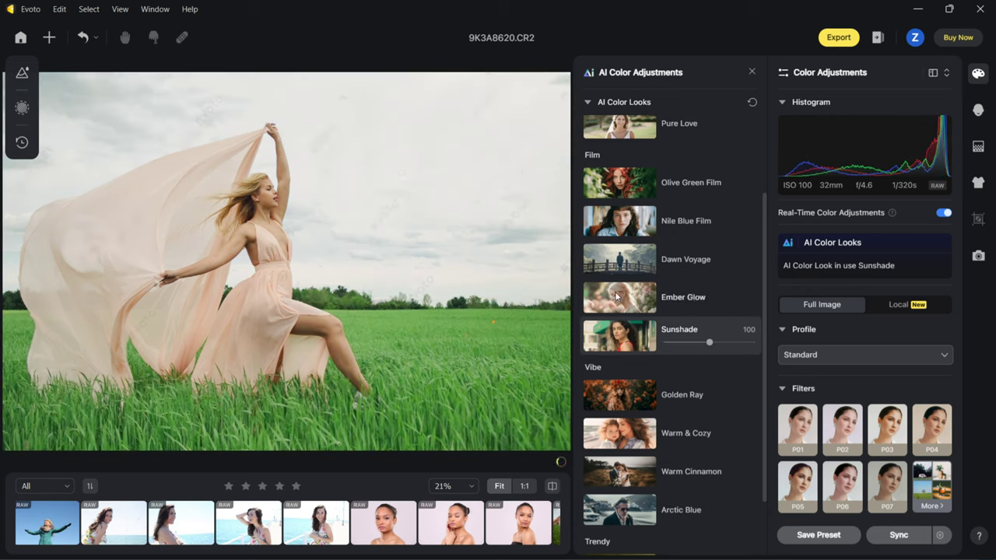
left_click(620, 297)
scroll(706, 331, "up", 2)
left_click(620, 154)
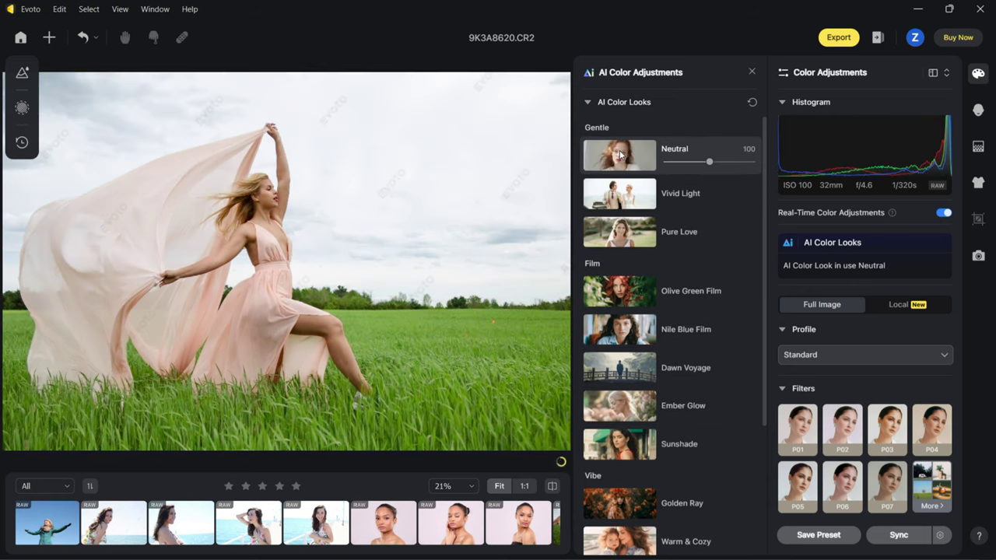
left_click(625, 205)
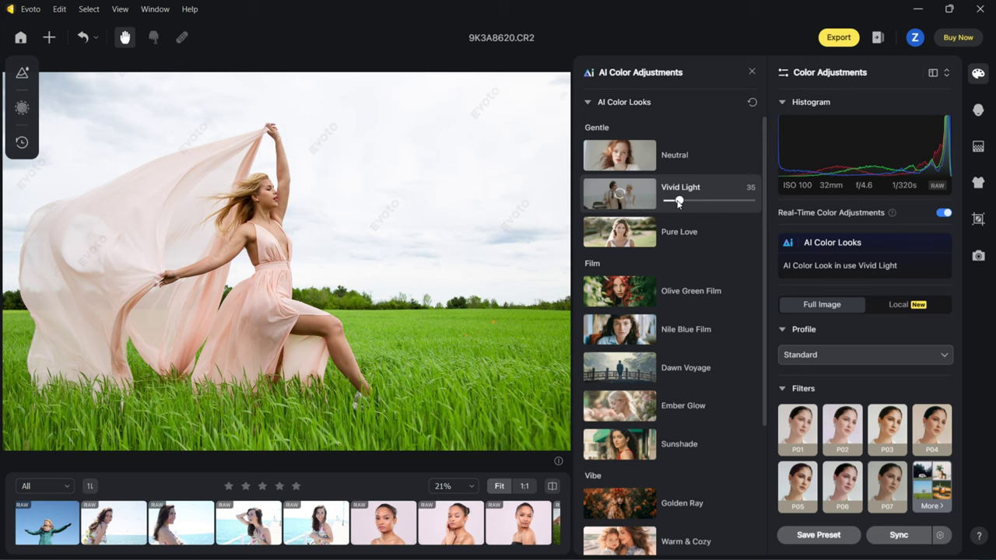
Step: Set the Vivid Light look strength to 63 and close the looks list
left_click(678, 202)
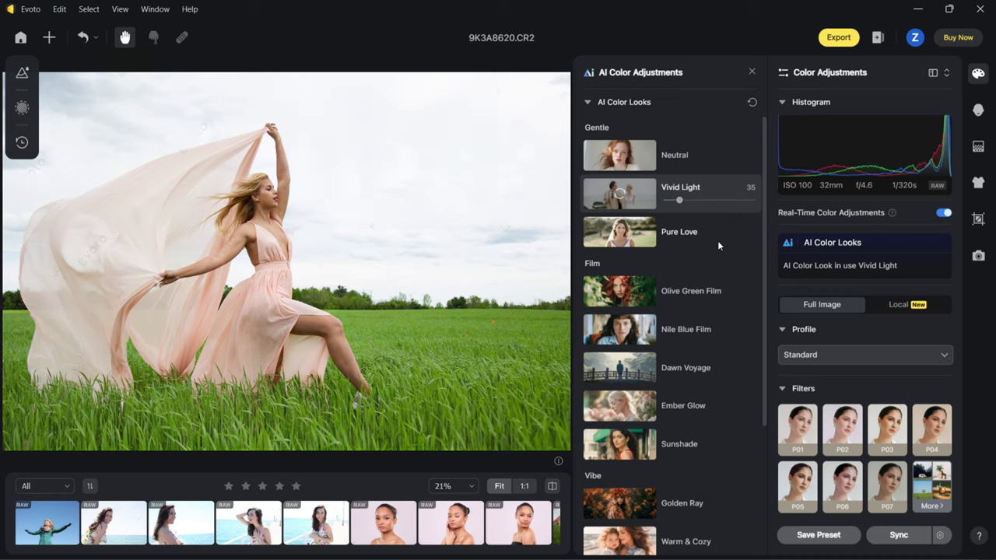
left_click(692, 201)
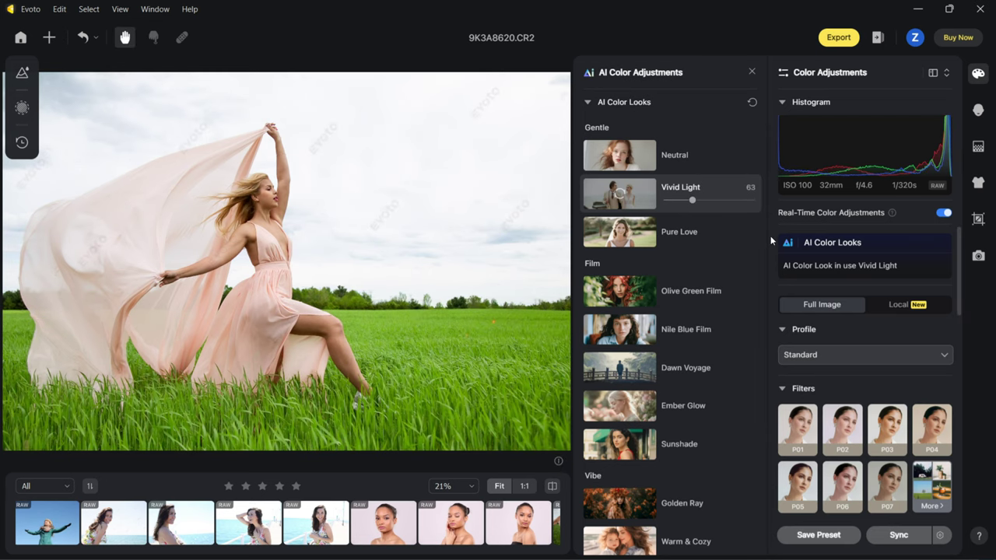
left_click(751, 72)
Step: Zoom to 100% and inspect the dress, raised arm, skirt and leg up close
key("ctrl+equal")
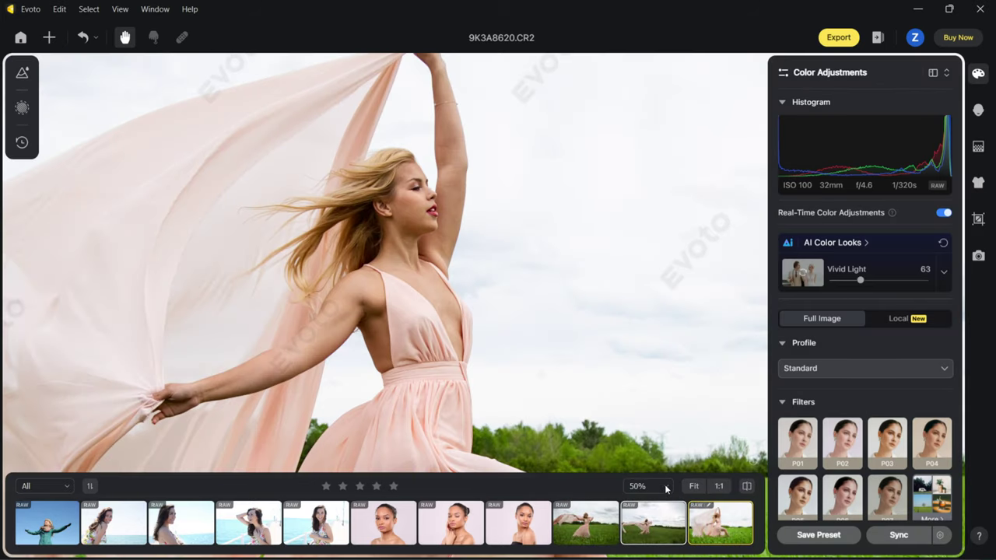
left_click(665, 488)
left_click(638, 372)
left_click_drag(456, 173, 488, 168)
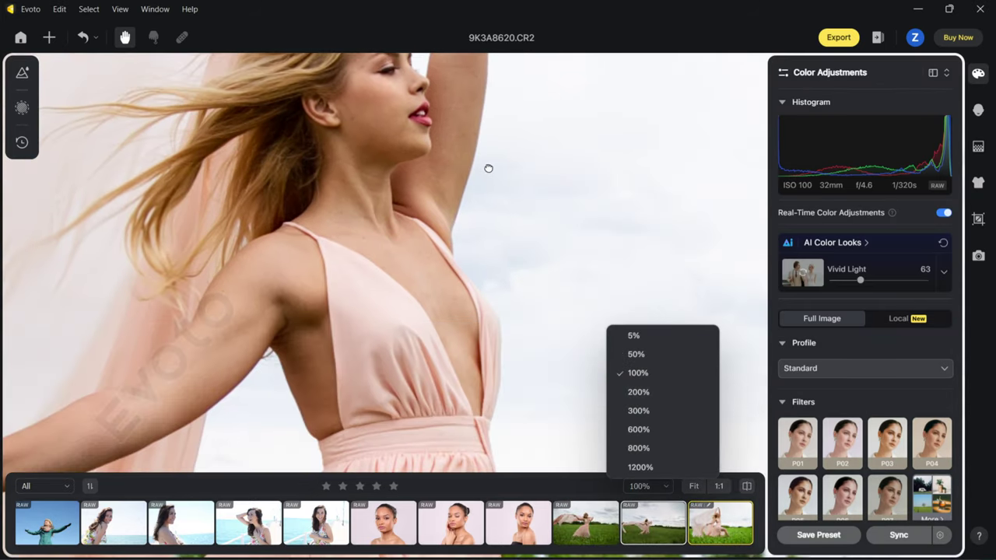
left_click_drag(520, 267, 681, 120)
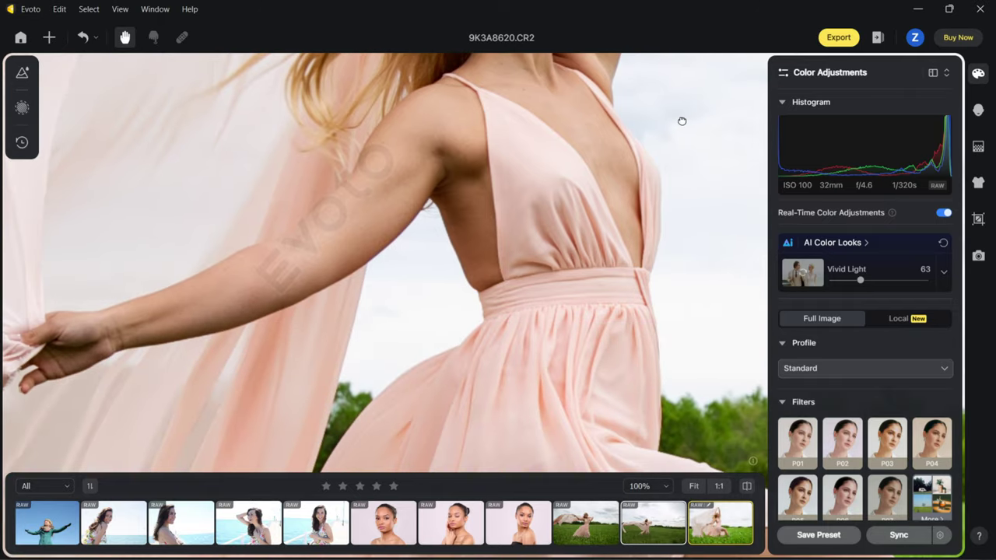
left_click_drag(664, 309, 445, 33)
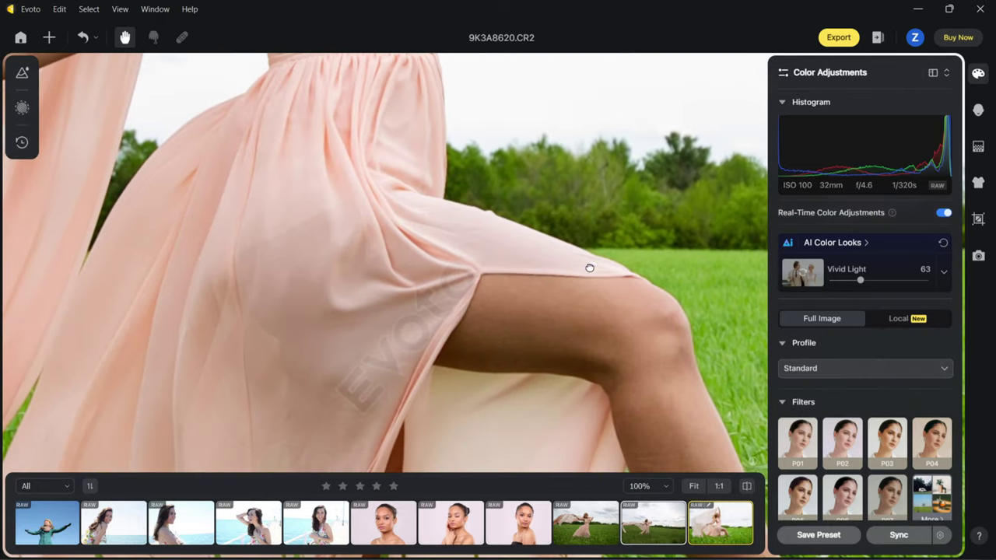
left_click_drag(589, 267, 646, 206)
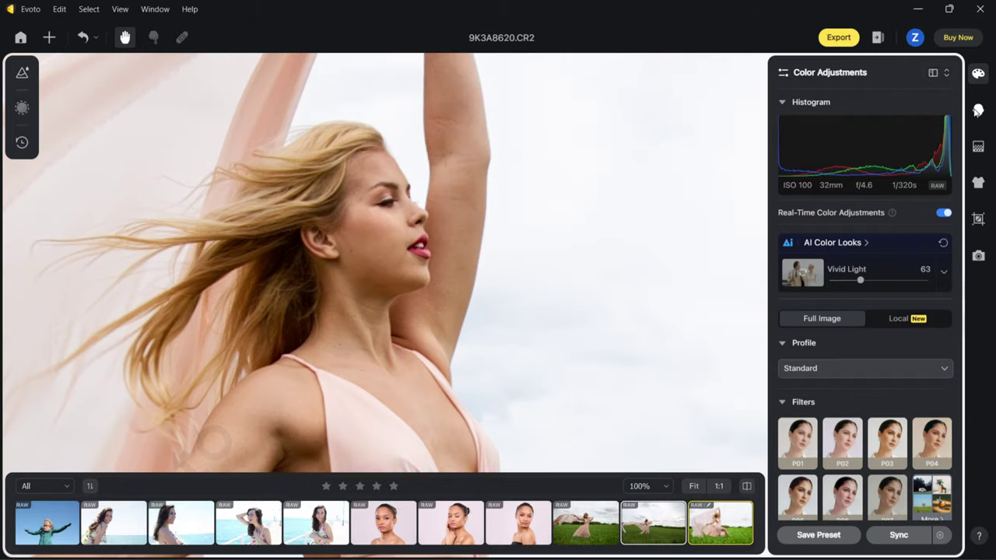
left_click(978, 109)
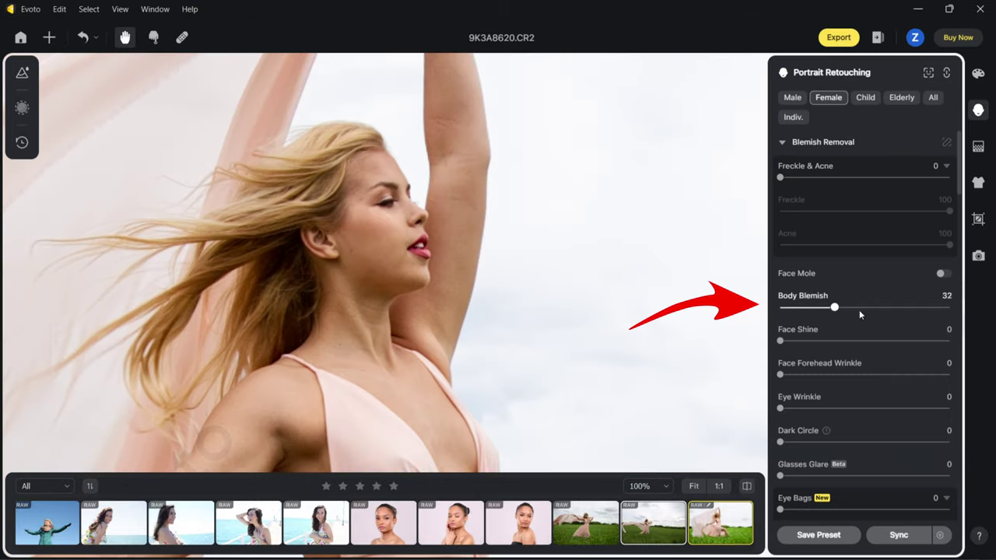
Step: Set Body Blemish and Freckle & Acne removal to 100, check the dress, leg and face, then fit the view
left_click_drag(960, 310, 960, 310)
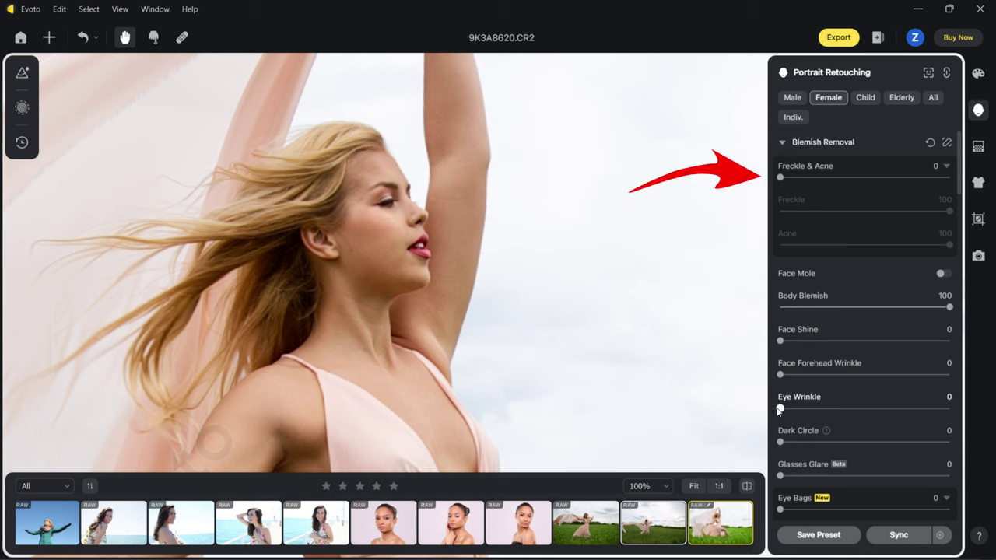
left_click_drag(781, 178, 949, 177)
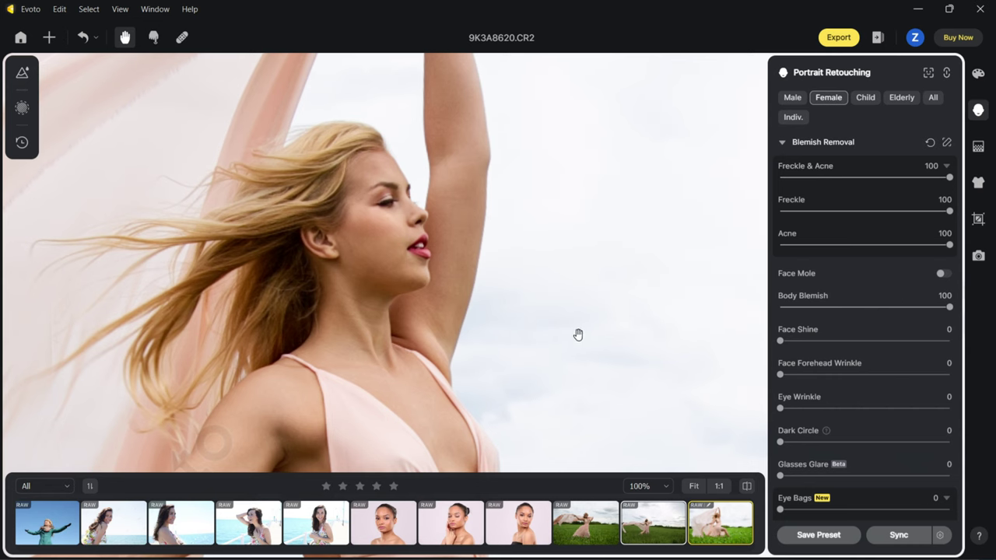
left_click_drag(576, 333, 684, 60)
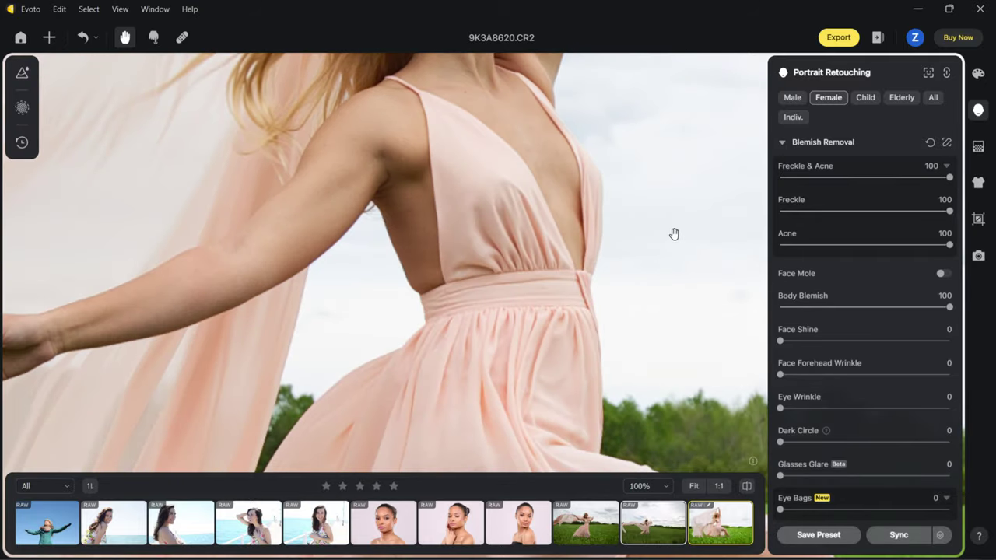
left_click_drag(674, 233, 396, 22)
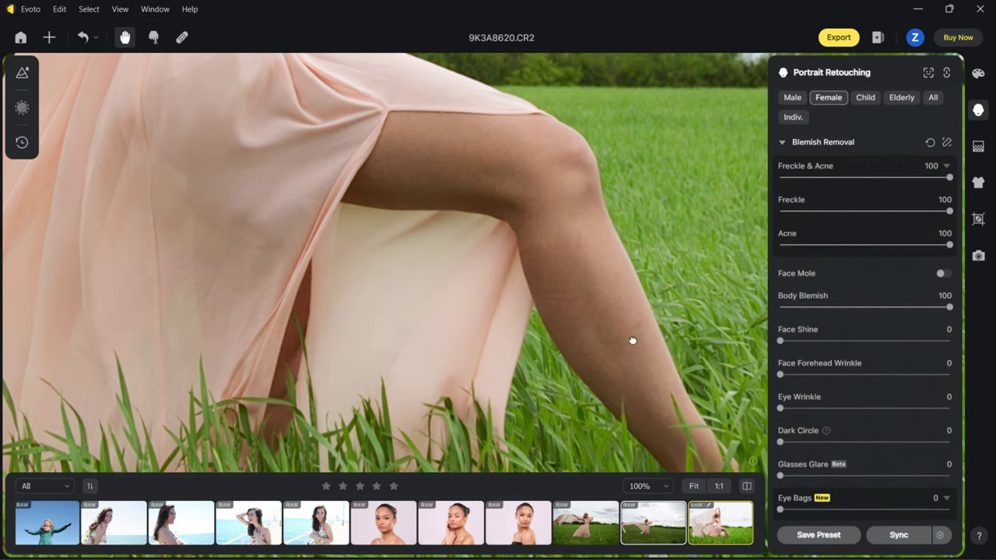
left_click_drag(633, 340, 522, 462)
left_click_drag(538, 298, 557, 172)
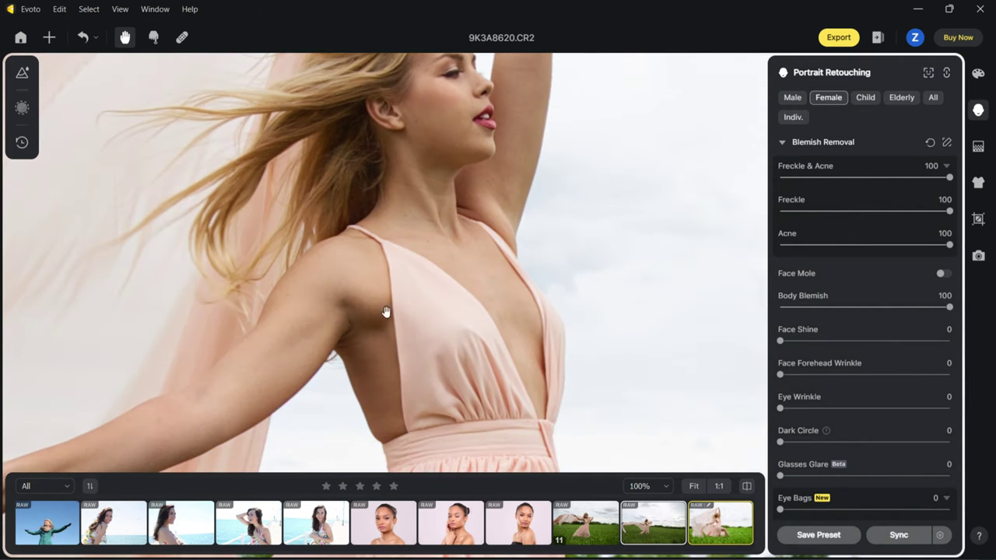
key("ctrl+0")
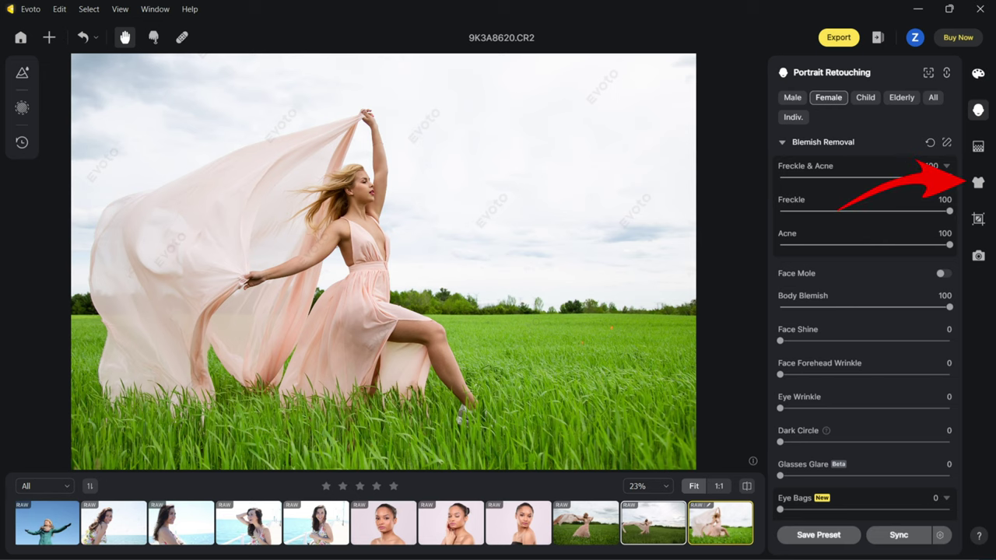
Step: Apply De-wrinkle Clothing at 100 and inspect the dress at full size
left_click(978, 181)
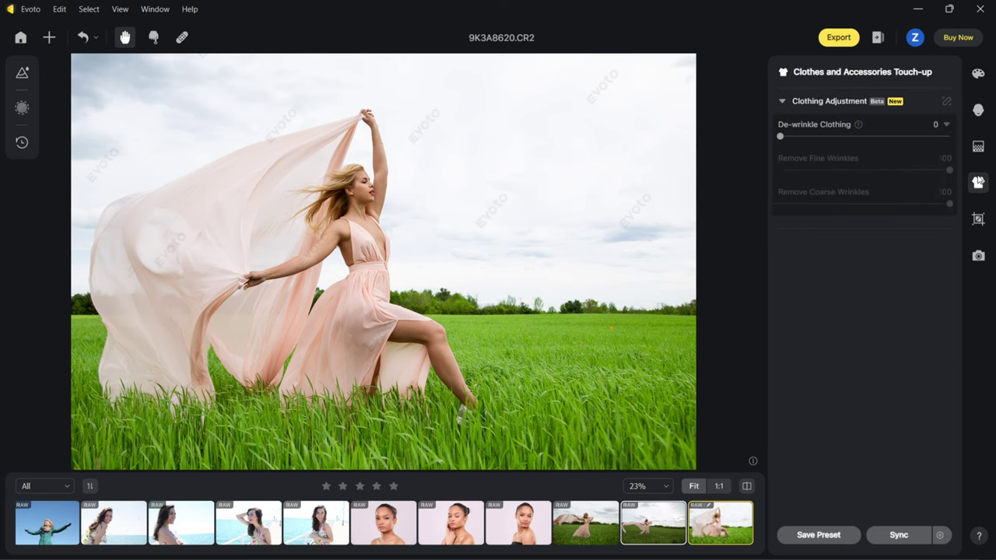
key("ctrl+1")
left_click_drag(781, 137, 949, 136)
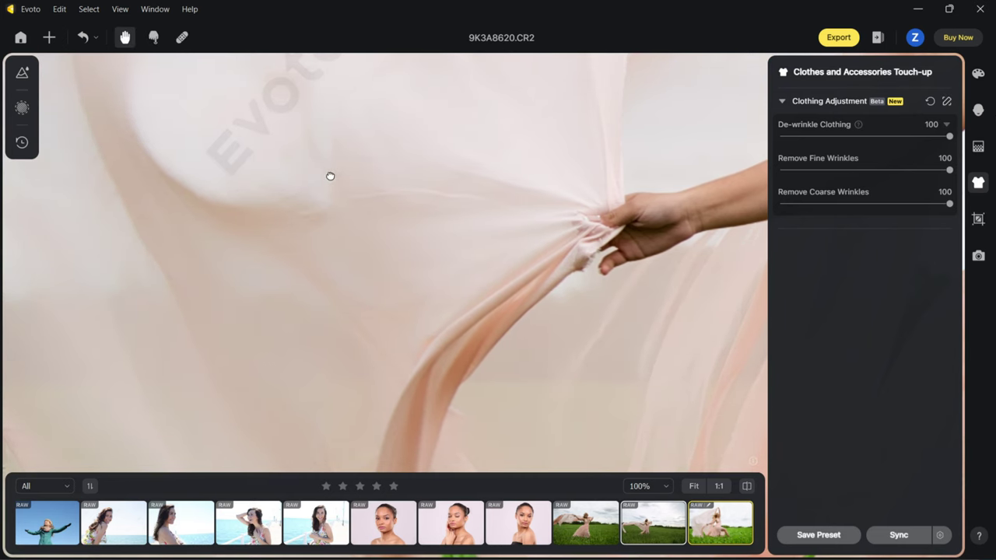
left_click_drag(329, 173, 667, 32)
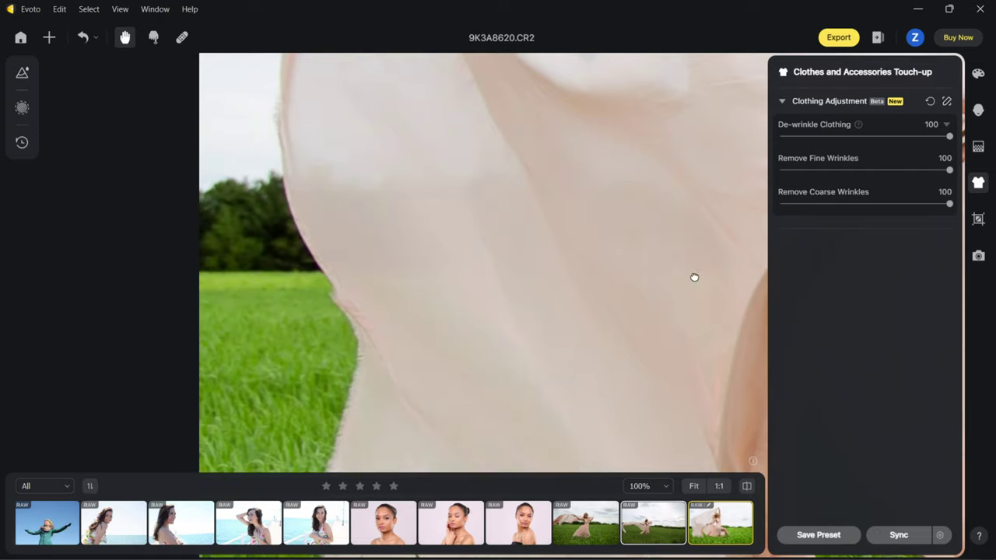
left_click_drag(694, 275, 460, 166)
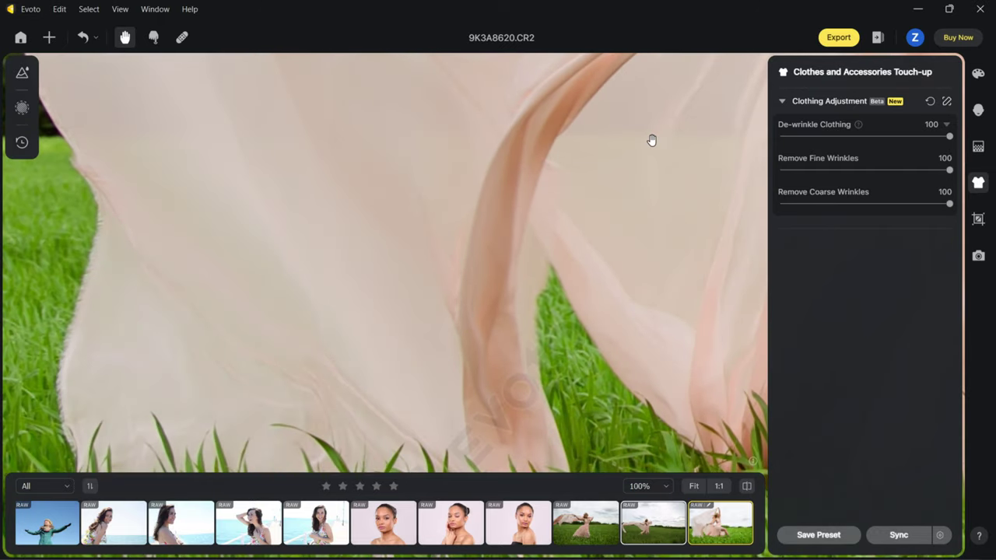
Step: Compare the de-wrinkled dress with the original at 100%, then lower De-wrinkle Clothing to 77
left_click(691, 486)
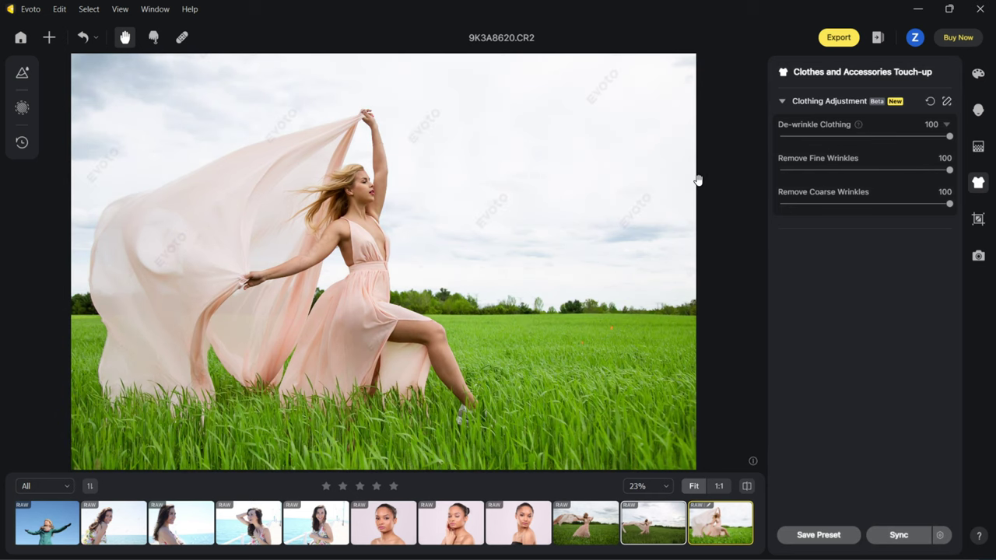
left_click(661, 486)
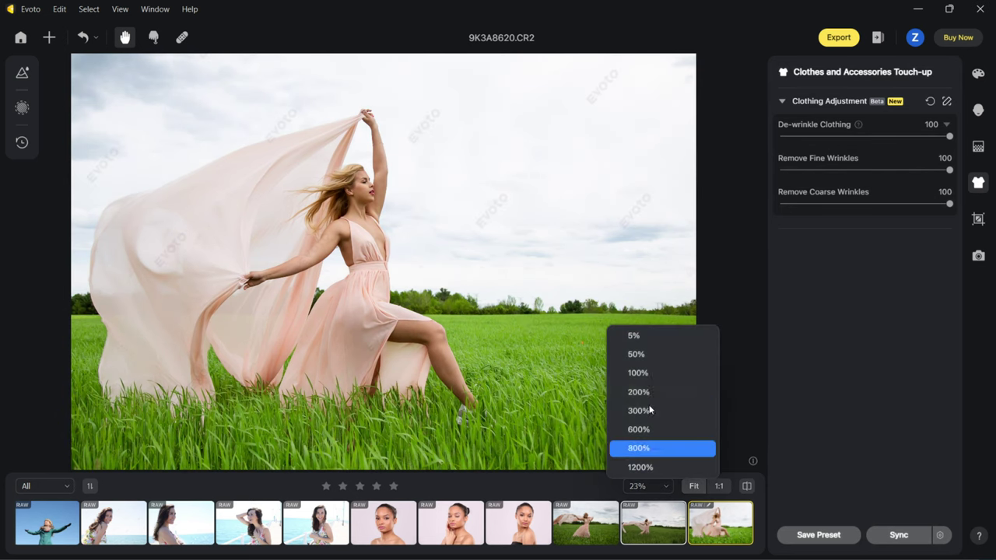
left_click(638, 373)
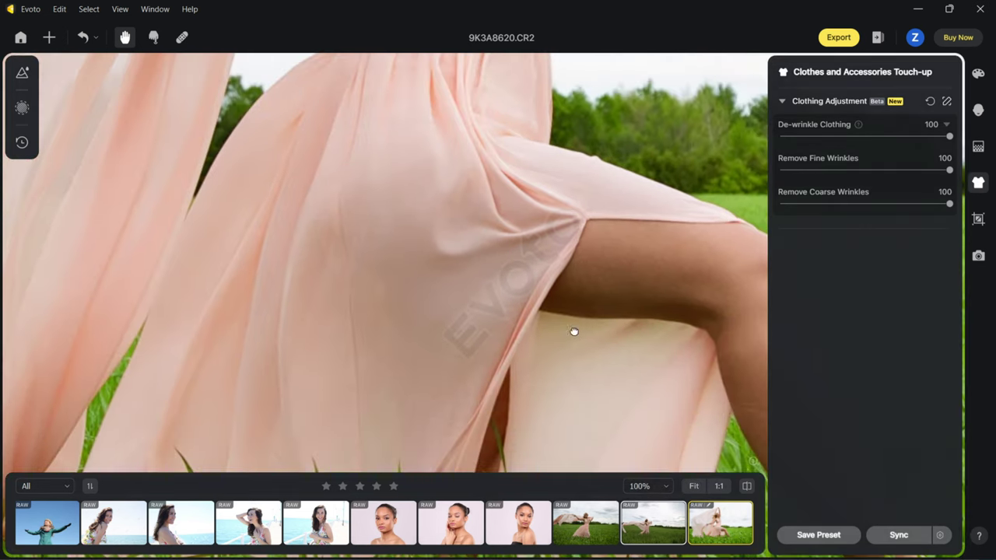
left_click(676, 265)
left_click(676, 265)
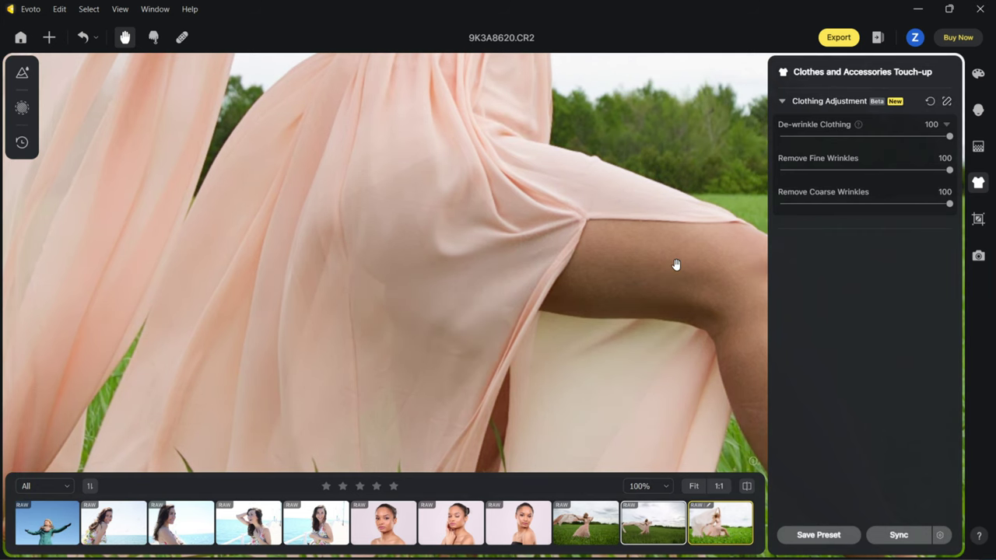
left_click(676, 265)
left_click(676, 265)
left_click(676, 266)
key("ctrl+0")
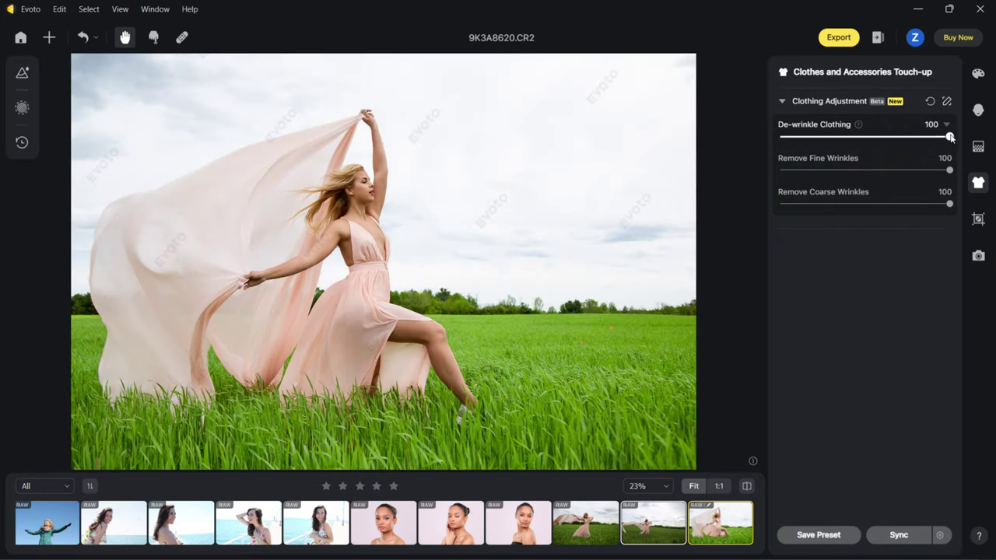
left_click(910, 137)
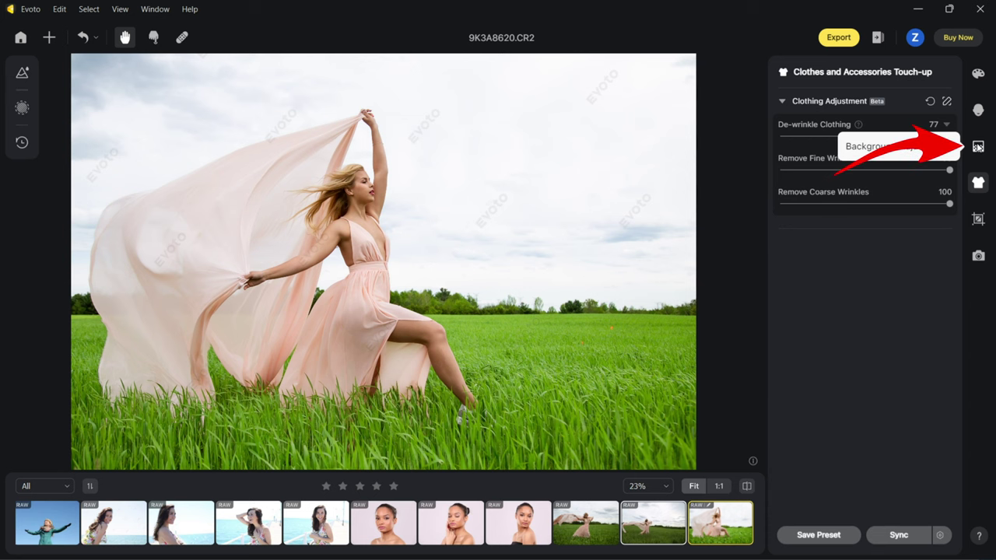
Step: Replace the sky with sky 06 from the Recommended Sunset & Sunrise Skies
left_click(978, 147)
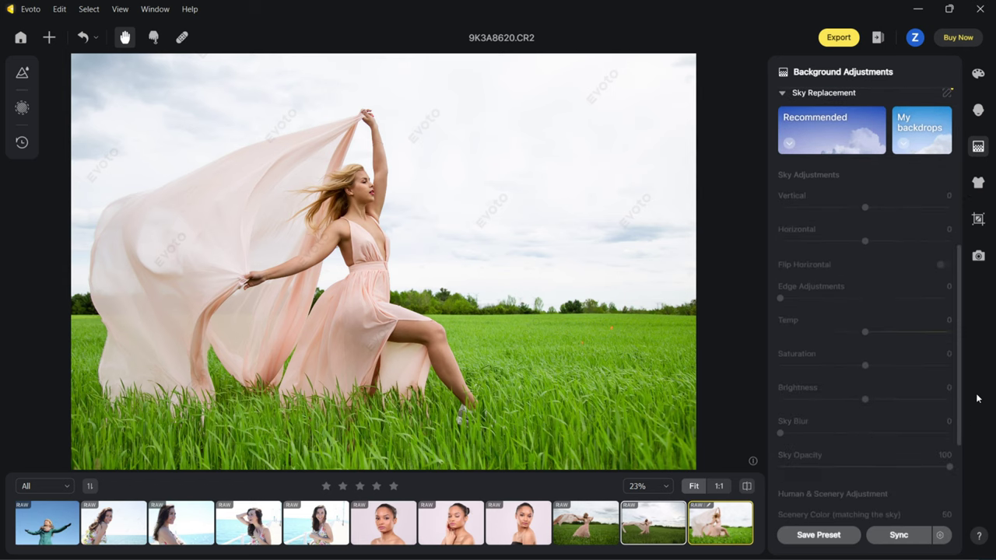
left_click(822, 138)
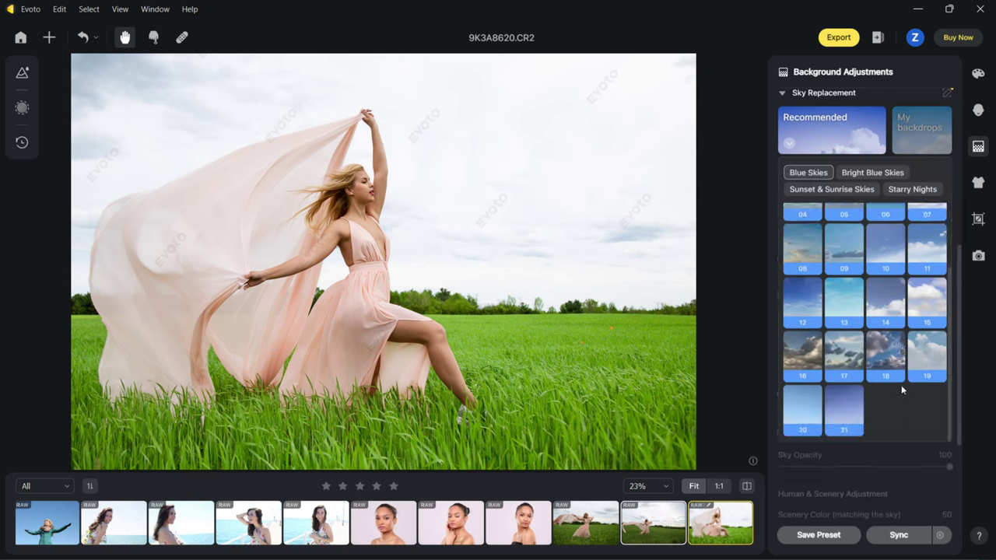
left_click(830, 190)
left_click(873, 280)
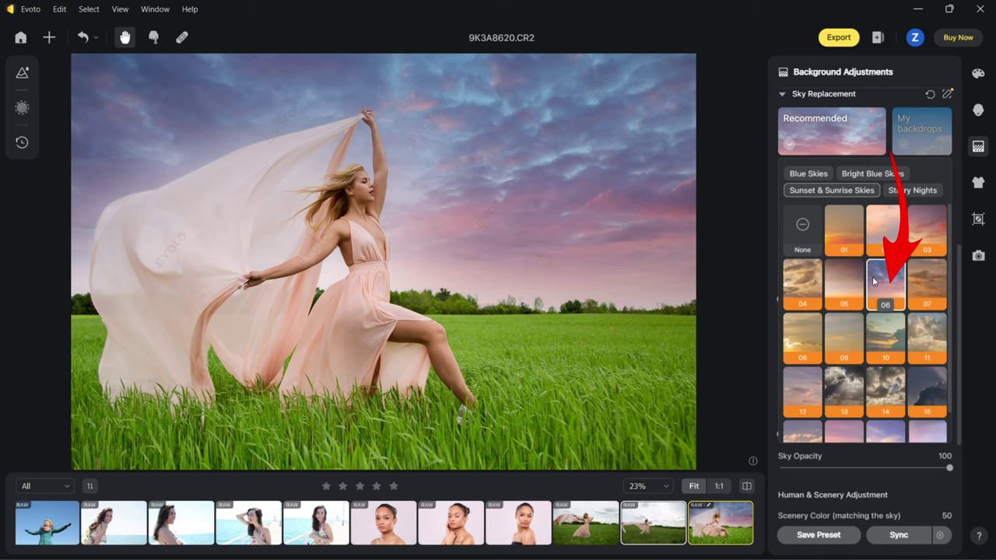
scroll(949, 282, "down", 5)
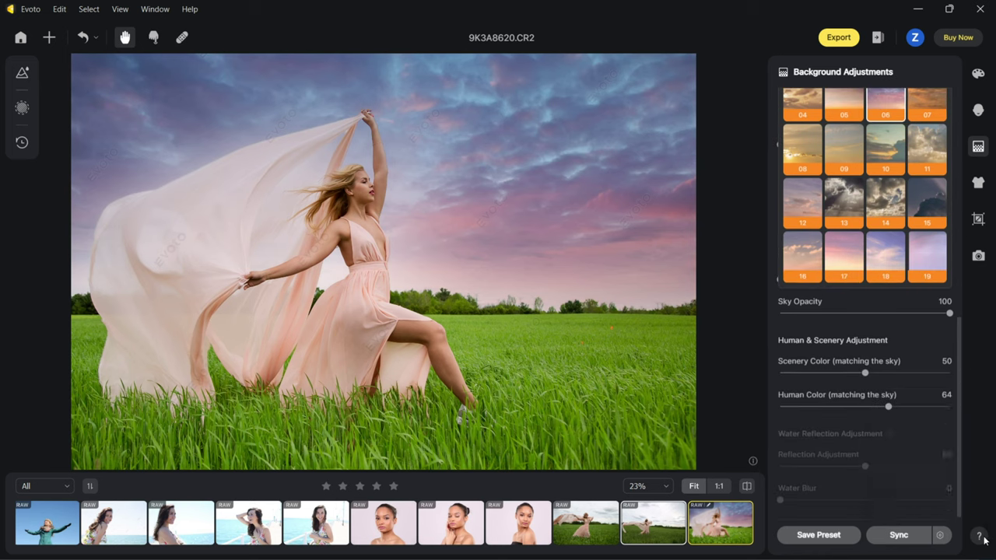
Step: Set Scenery Color to 63 and Human Color to 54, dim the sky to -17, raise saturation to 27, warm it slightly
left_click(902, 372)
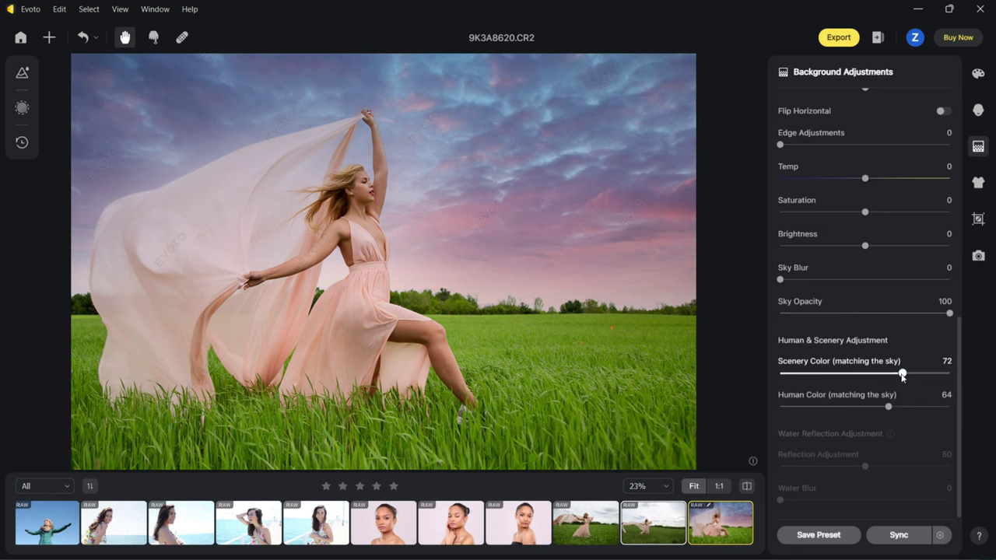
left_click_drag(964, 371, 965, 371)
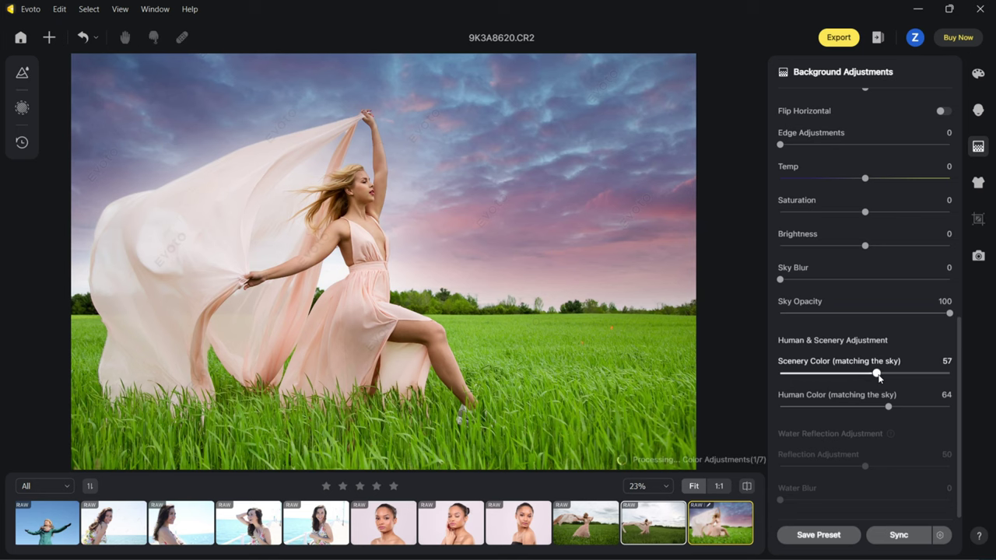
left_click_drag(877, 375, 889, 377)
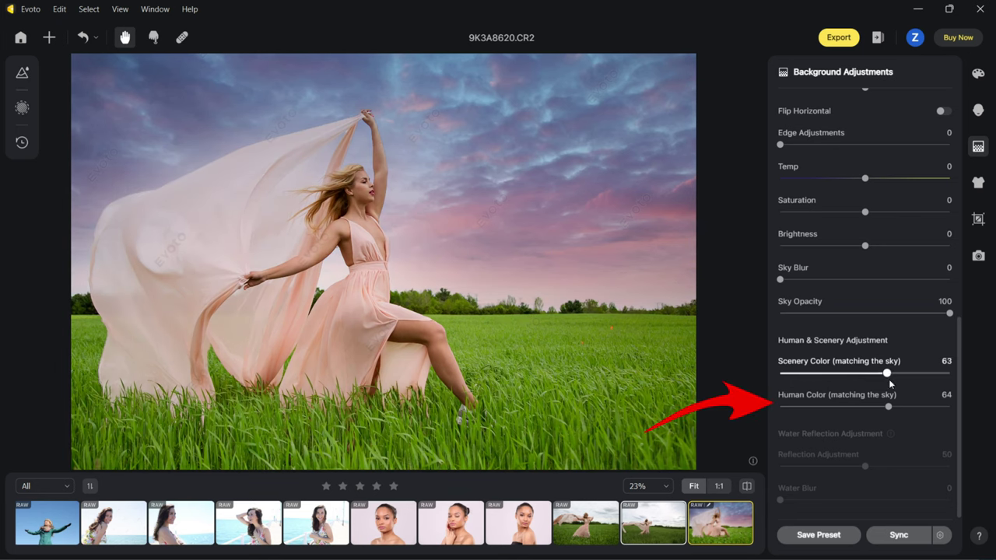
mouse_move(889, 408)
left_mouse_down()
mouse_move(951, 407)
mouse_move(871, 407)
left_mouse_up()
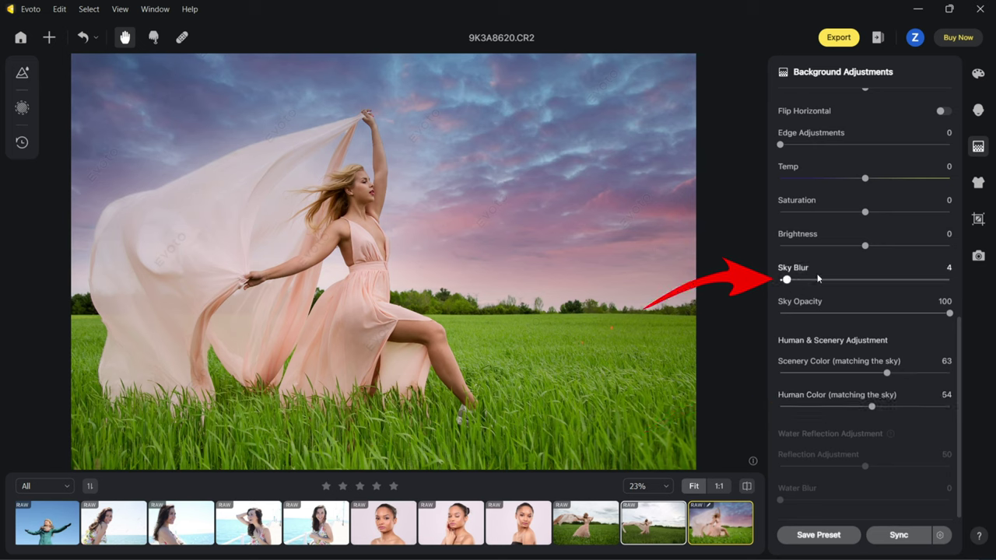
mouse_move(864, 246)
left_mouse_down()
mouse_move(872, 249)
mouse_move(850, 246)
left_mouse_up()
left_click_drag(864, 211, 887, 212)
left_click_drag(865, 178, 865, 180)
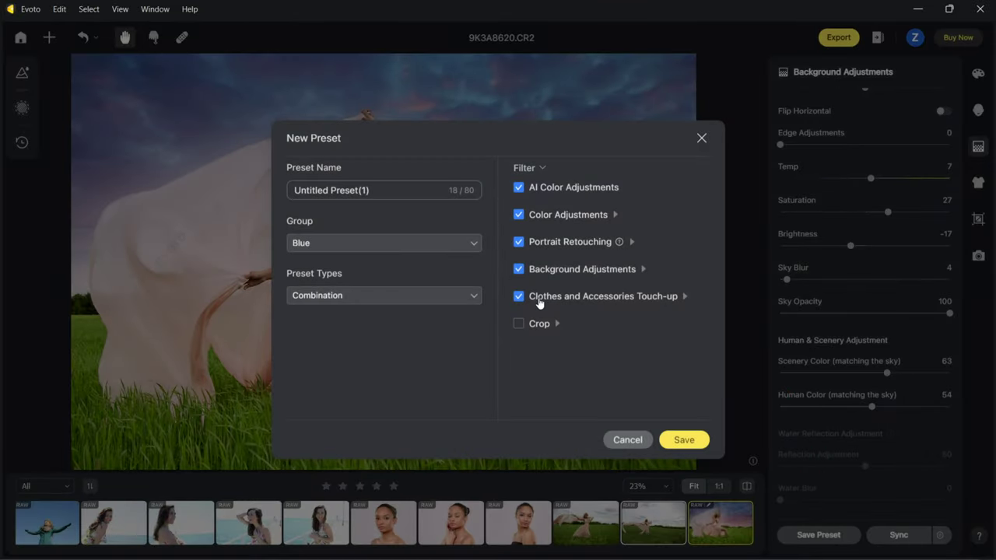
Step: Save the current edits as the preset 'Dramatic Sky 1' in the Blue group
type("Dramatic Sky 1")
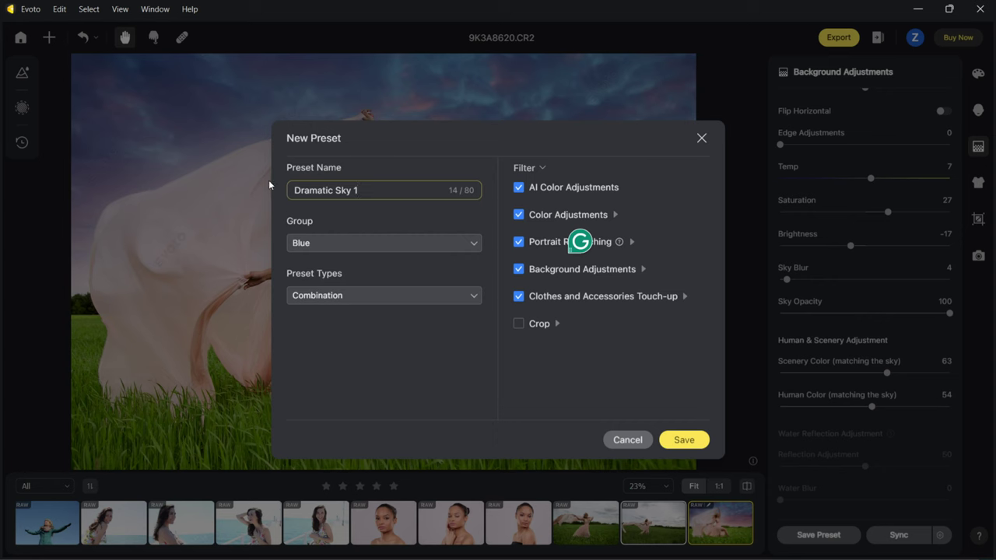
left_click(684, 441)
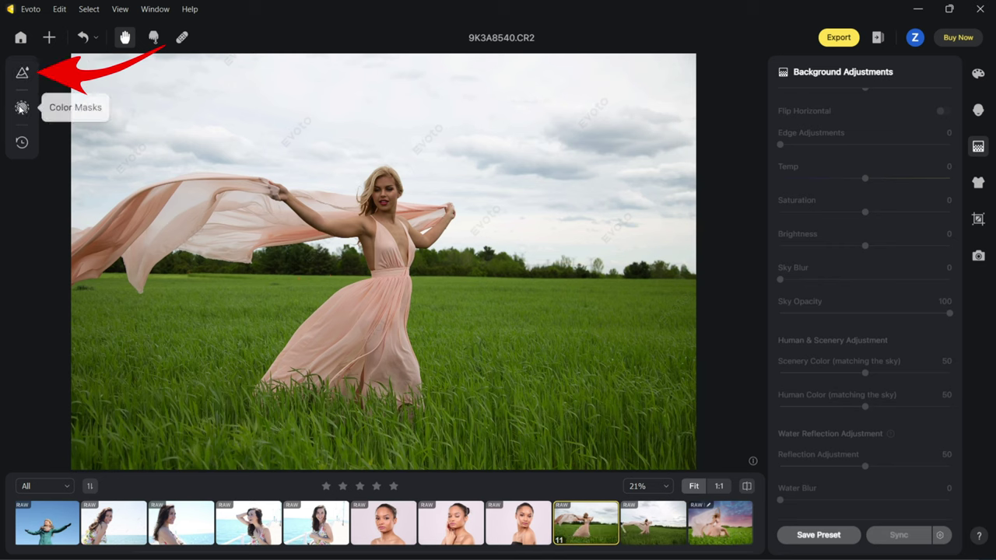
Step: Apply the Dramatic Sky 1 preset to the current field photo and the next one
left_click(22, 73)
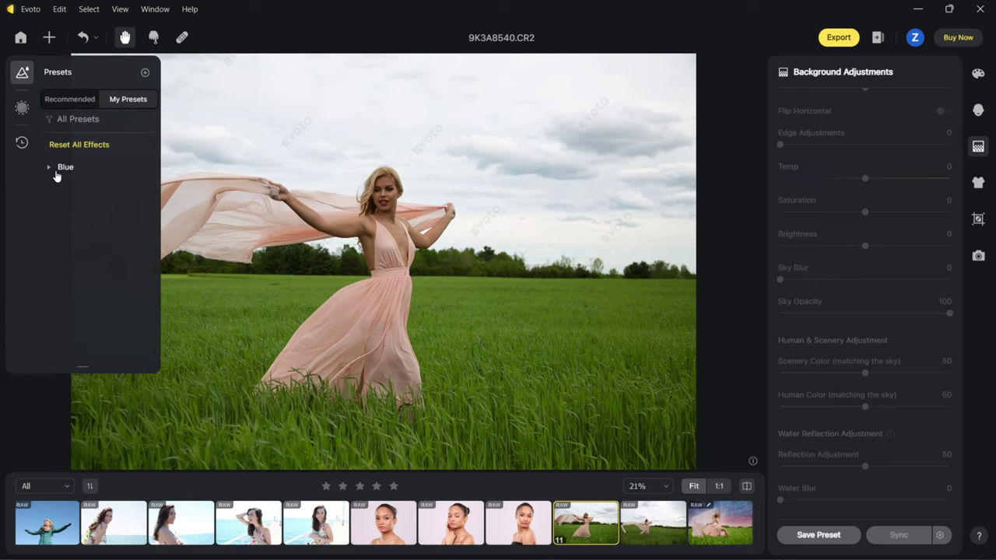
left_click(68, 193)
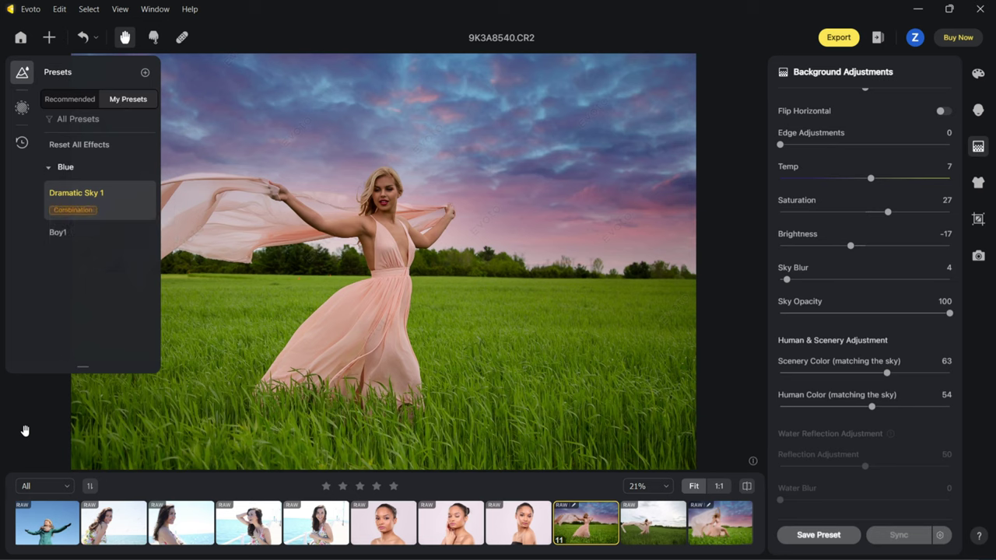
key("Right")
left_click(76, 192)
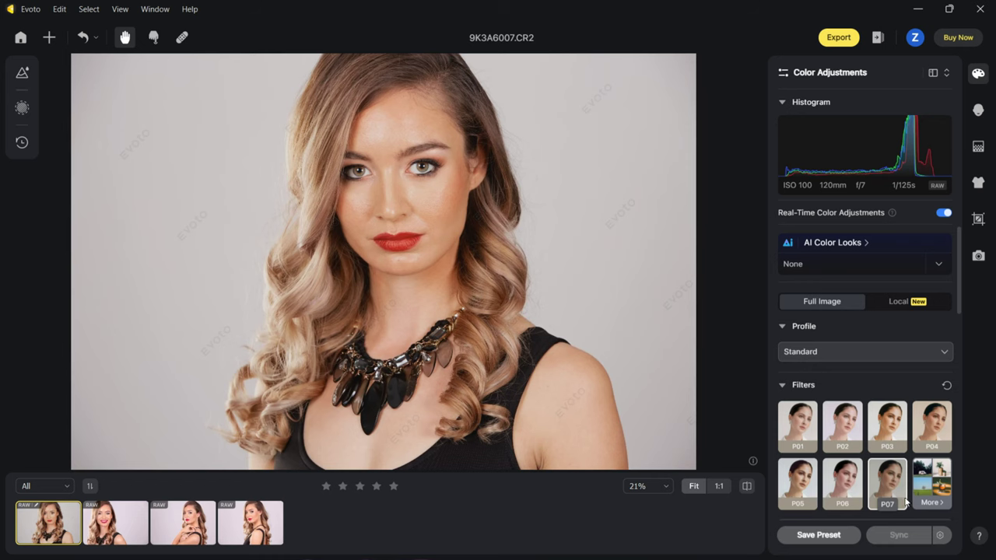
Step: Lower the P07 filter's amount on 9K3A6007 to strip its effect
left_click(928, 504)
mouse_move(900, 231)
left_mouse_down()
mouse_move(809, 231)
mouse_move(874, 234)
left_mouse_up()
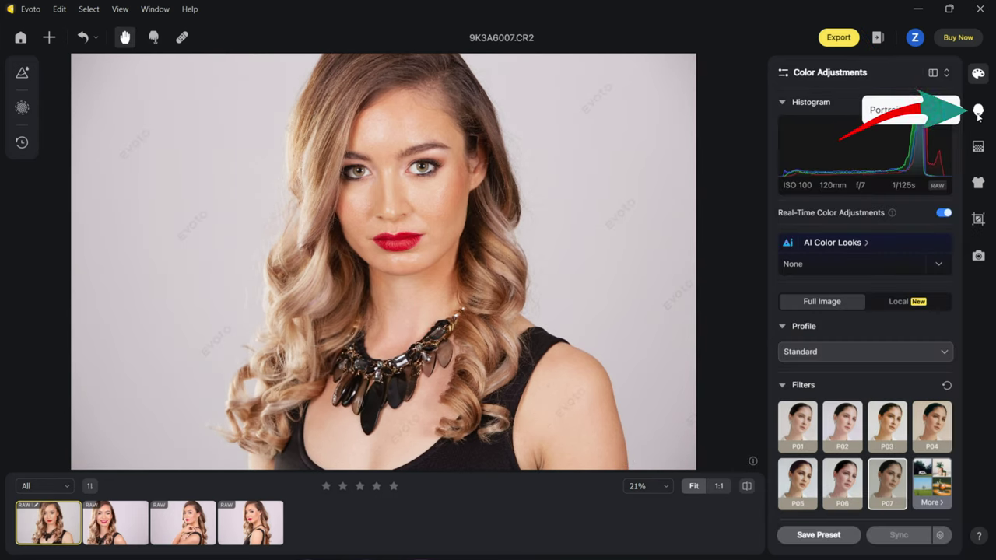
left_click(978, 112)
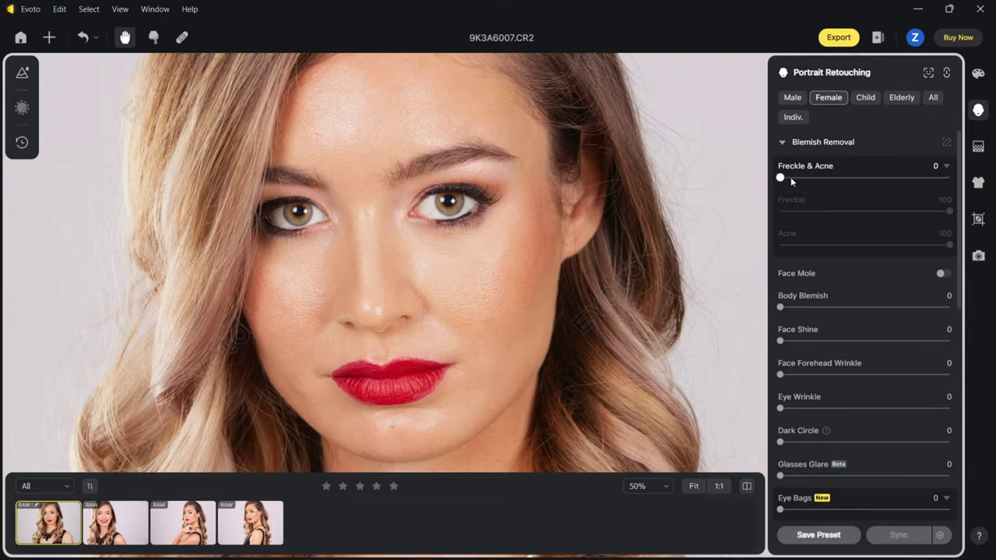
Step: Set Freckle & Acne to 36 and Face Shine to 56, trying Dark Circle before returning it to 0
left_click_drag(780, 178, 949, 178)
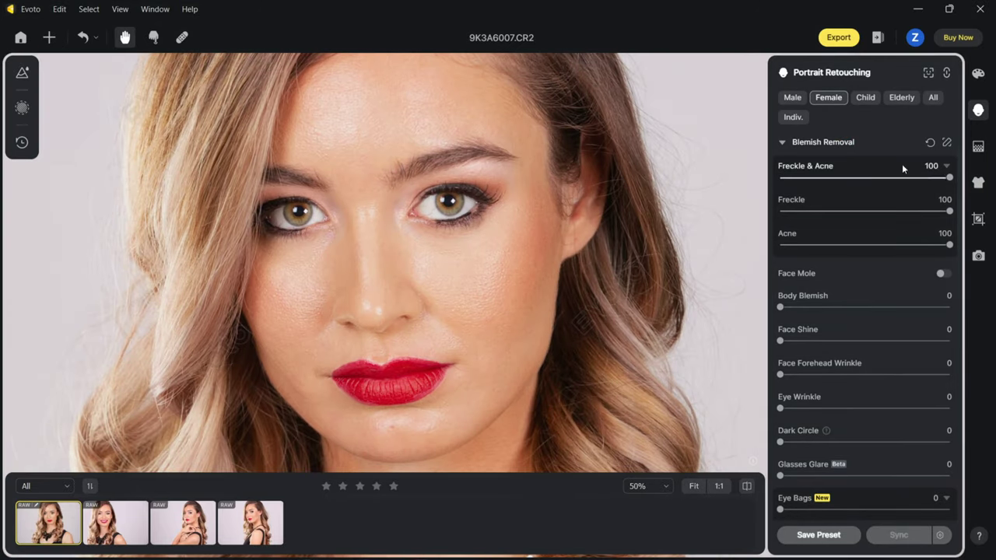
left_click(857, 178)
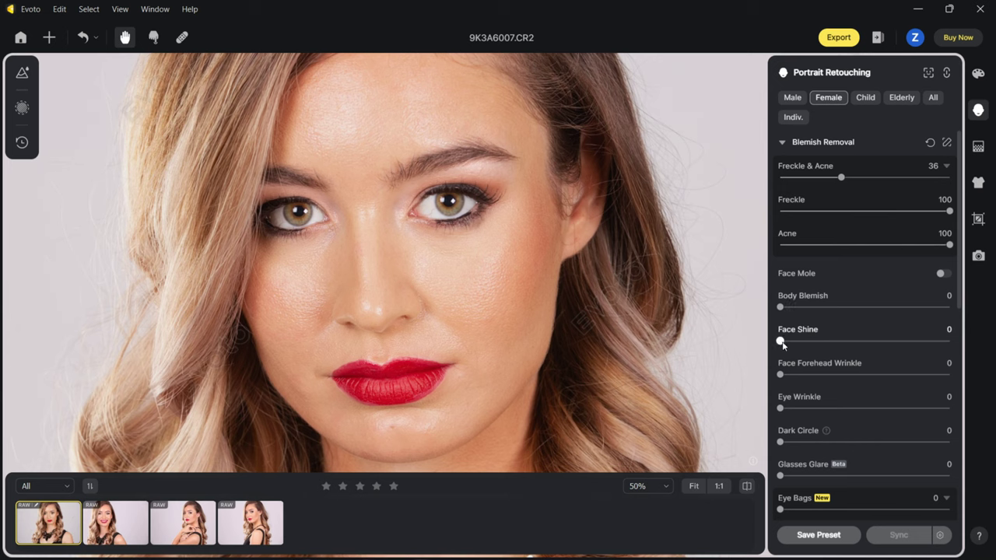
left_click_drag(781, 340, 994, 326)
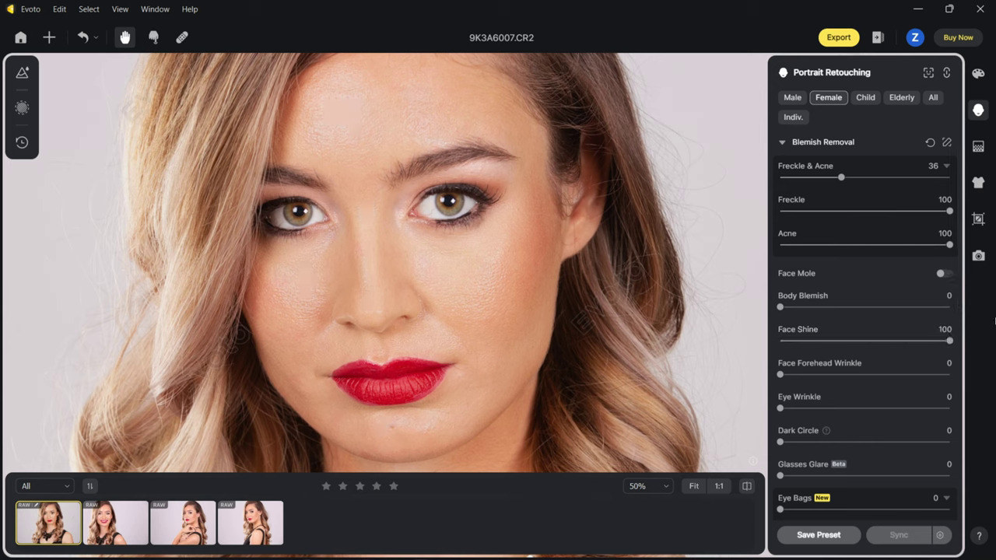
left_click(874, 341)
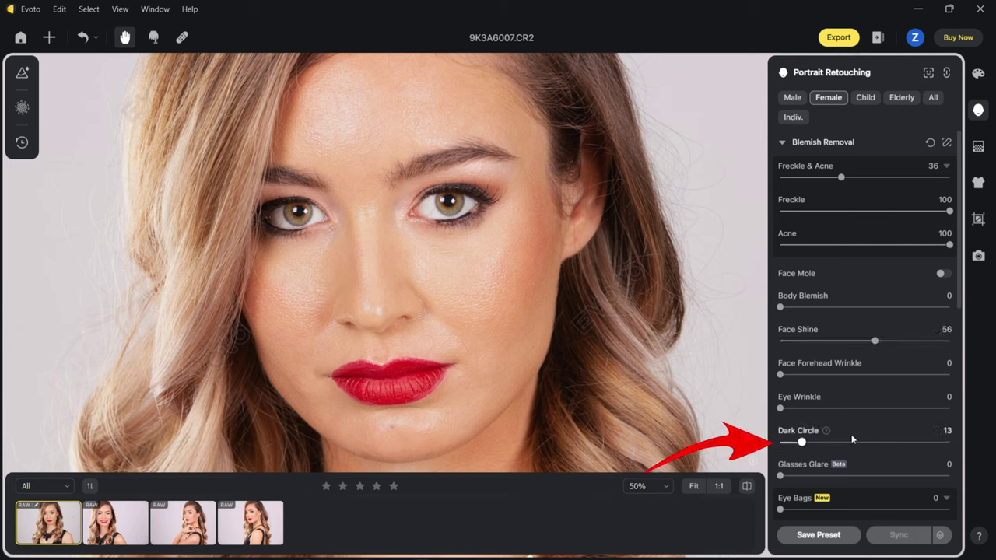
left_click_drag(852, 441, 952, 442)
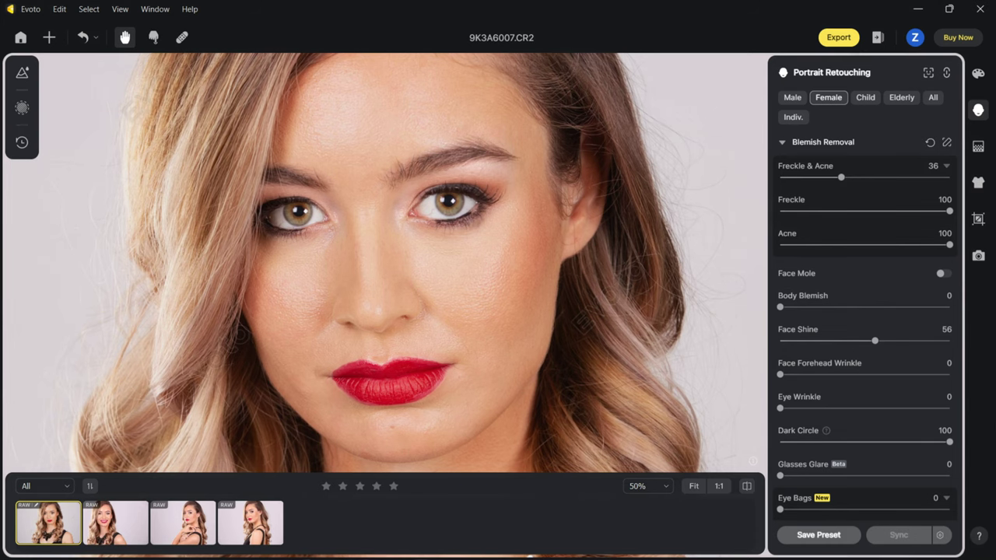
left_click_drag(866, 441, 777, 441)
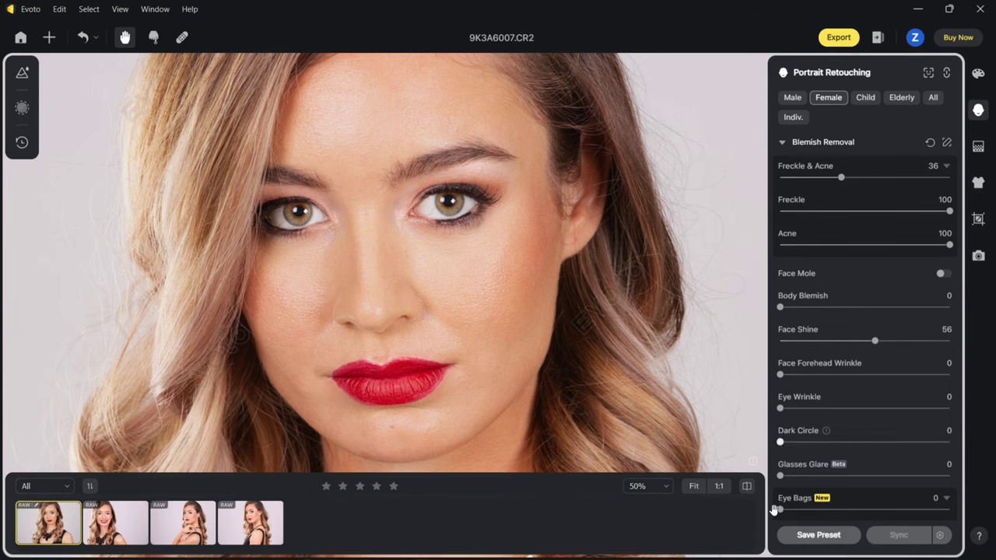
Step: Raise Eye Bags removal, Preserve aegyo-sal and Smile Line softening each to 100
scroll(962, 259, "down", 3)
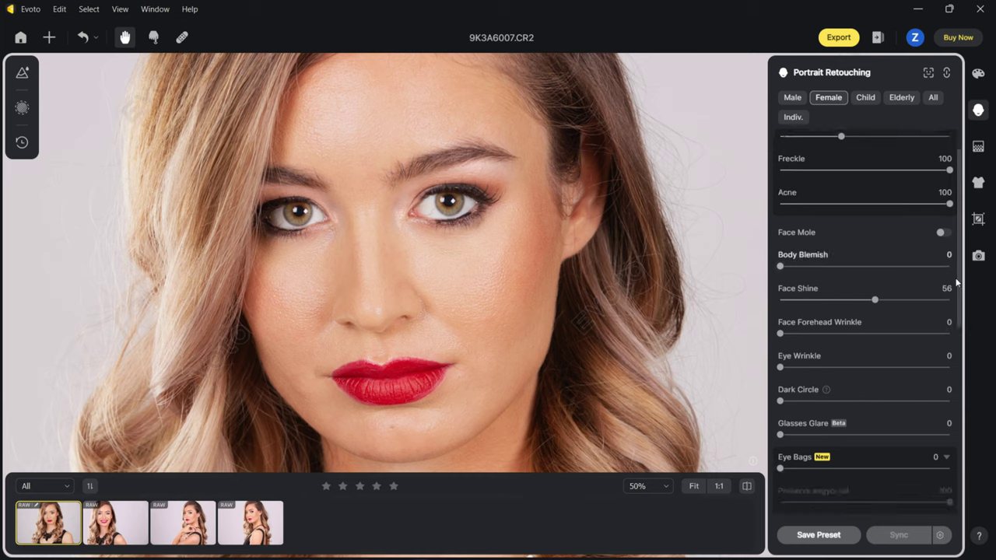
left_click_drag(781, 335, 951, 335)
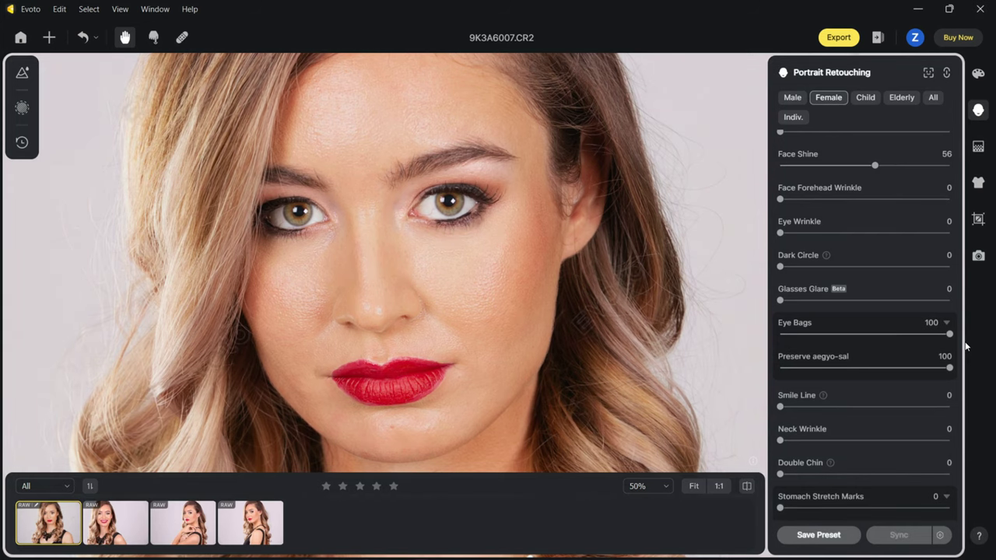
mouse_move(781, 407)
left_mouse_down()
mouse_move(884, 407)
mouse_move(864, 407)
left_mouse_up()
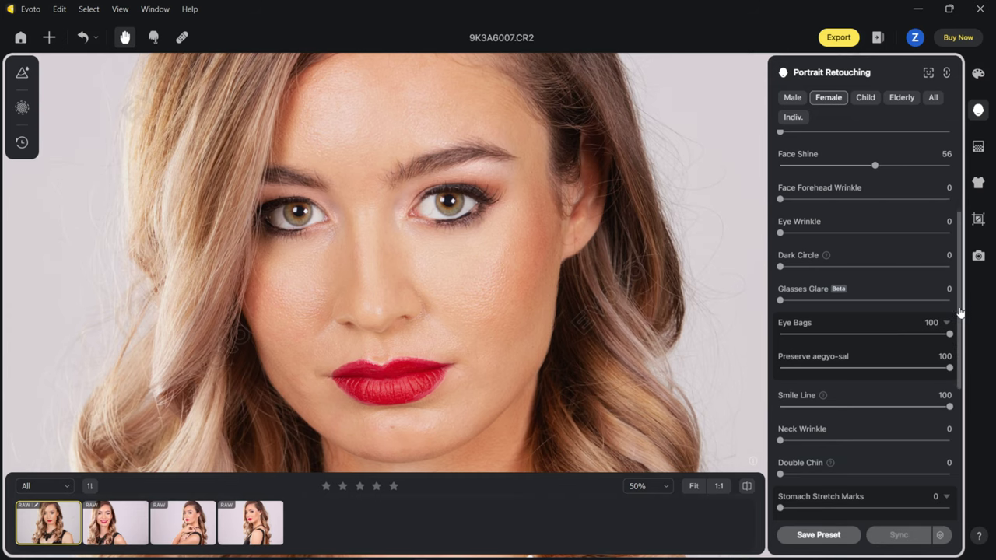
left_click_drag(958, 311, 973, 454)
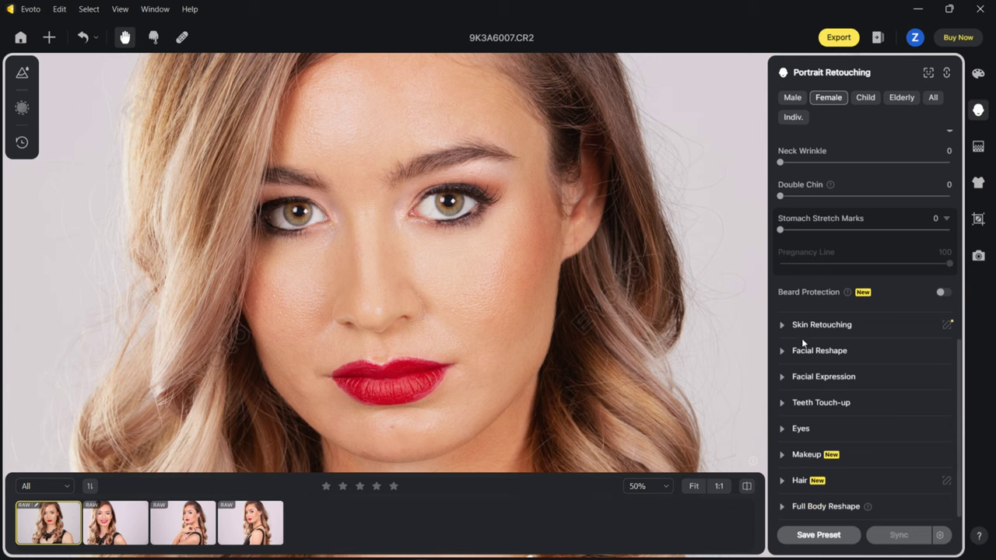
Step: Set Smooth Face Skin (Dodge & Burn) to 13 and Face Skin Smoothing to 5
left_click(782, 326)
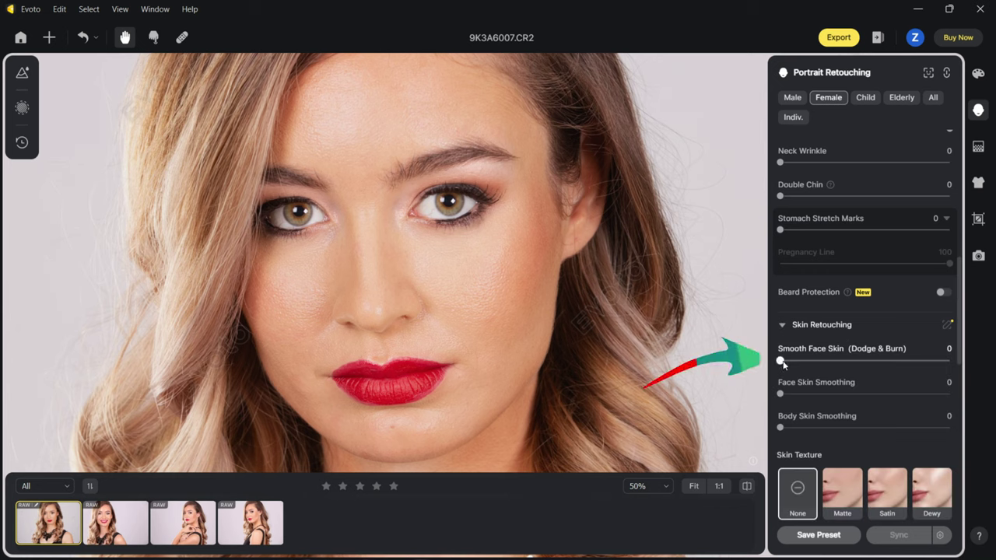
left_click_drag(989, 361, 802, 360)
left_click_drag(781, 394, 949, 395)
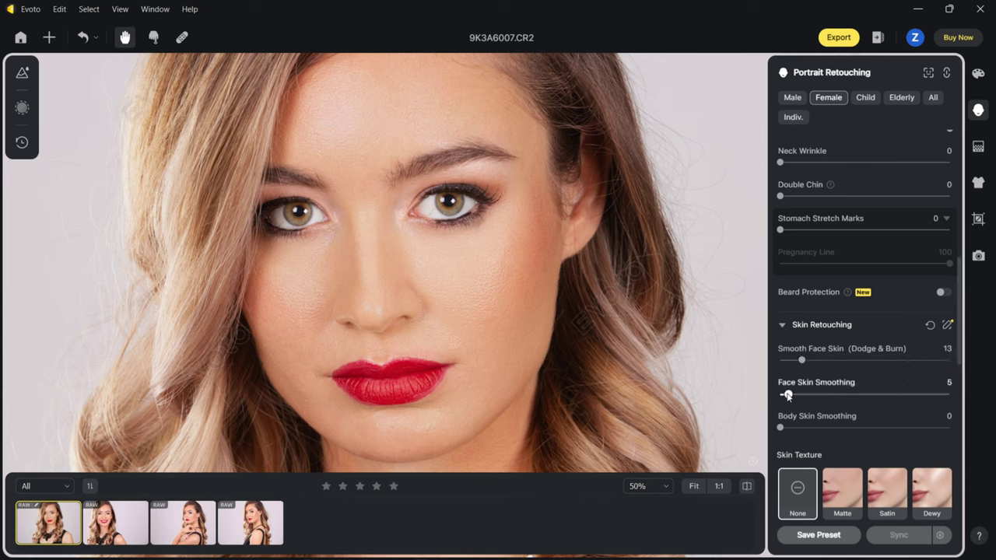
left_click_drag(787, 395, 788, 395)
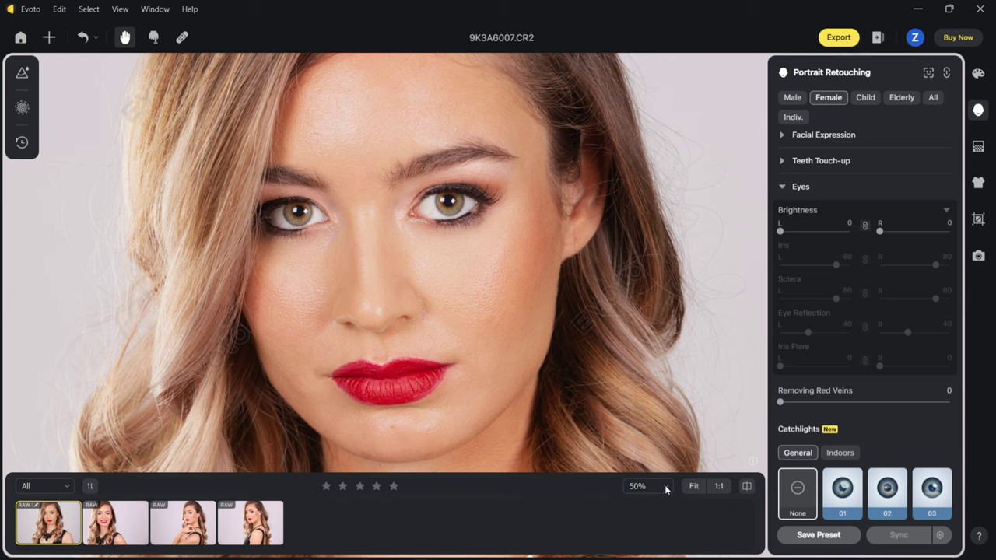
left_click(666, 489)
Step: Zoom to 100% on the eyes and set Removing Red Veins to 83
left_click(637, 373)
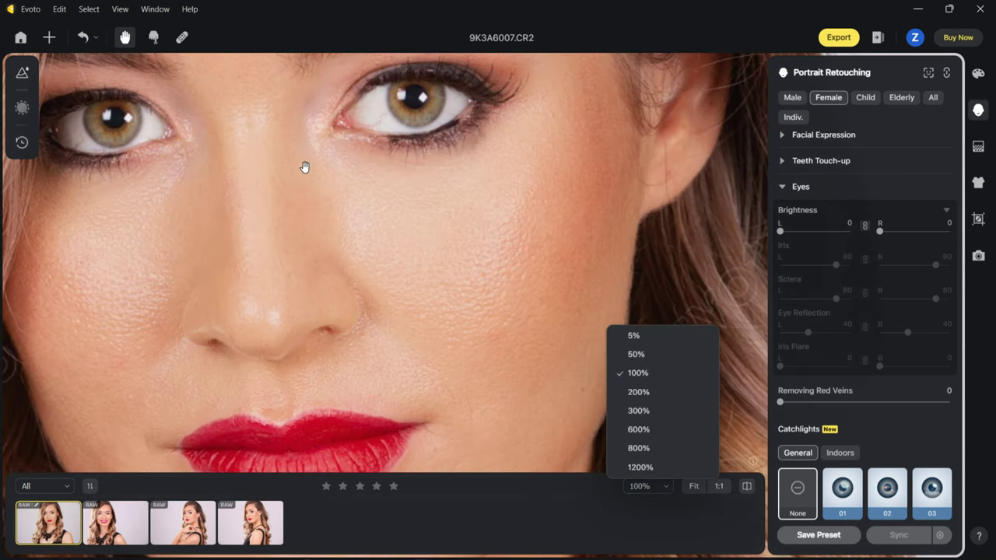
left_click_drag(304, 167, 371, 286)
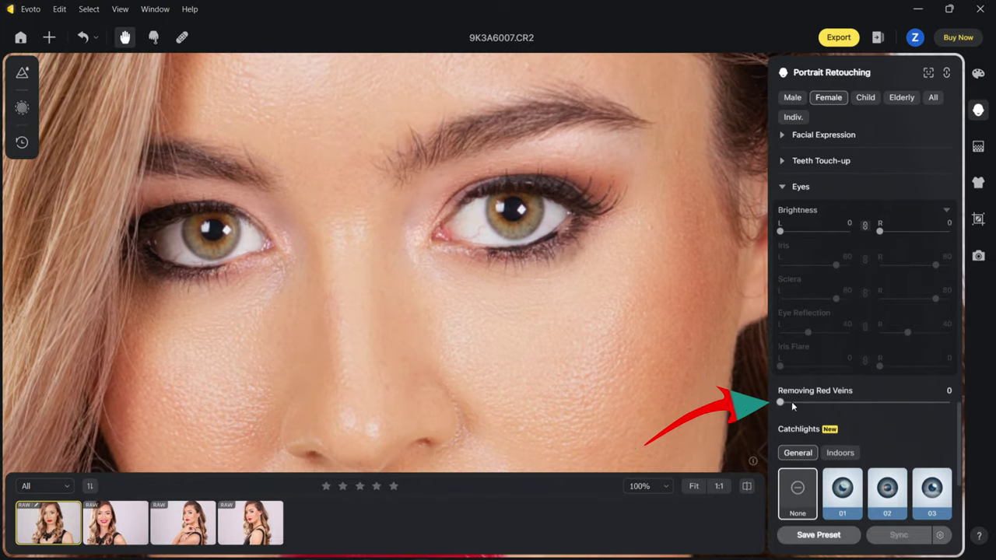
left_click_drag(791, 401, 950, 402)
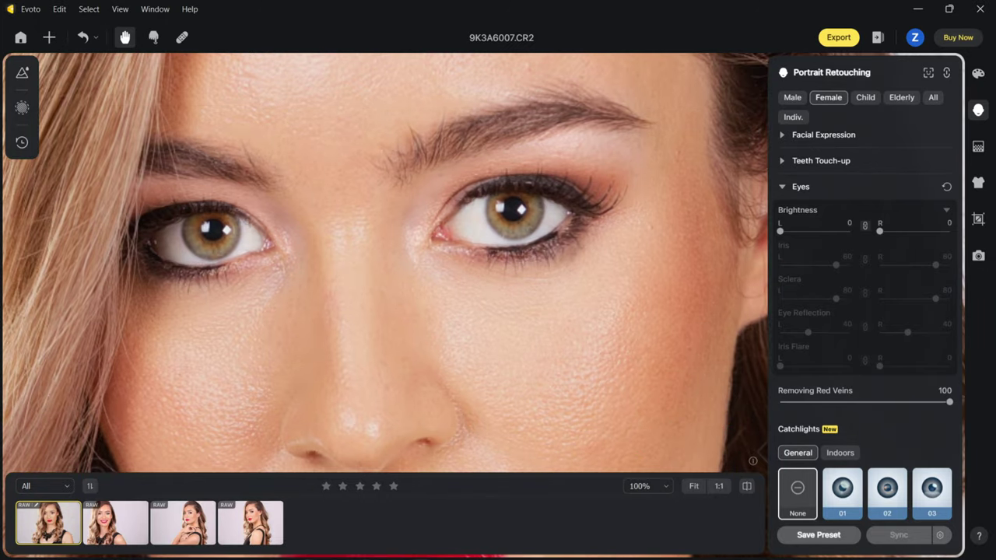
left_click_drag(949, 401, 921, 402)
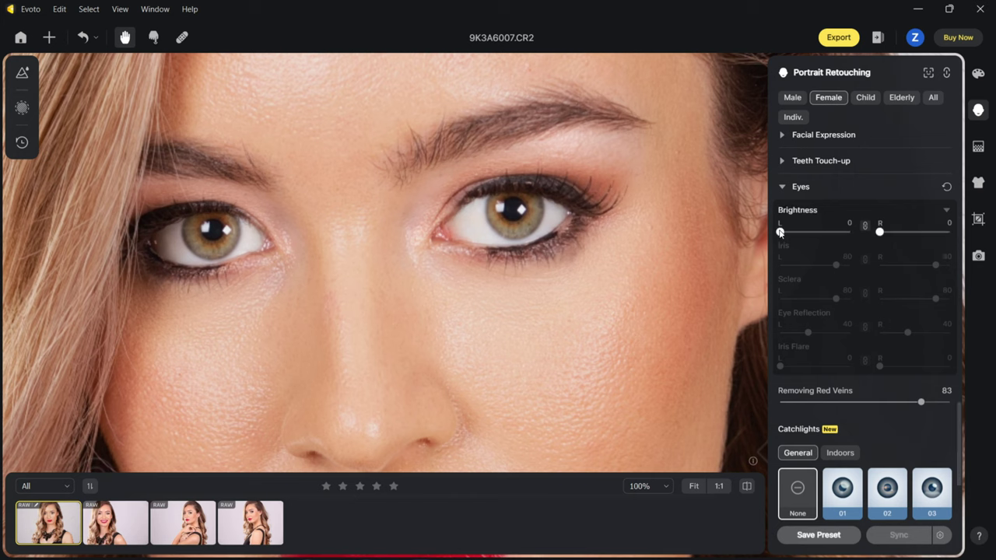
Step: Set the linked eye Brightness to 18 for both left and right eyes
left_click_drag(780, 233, 909, 233)
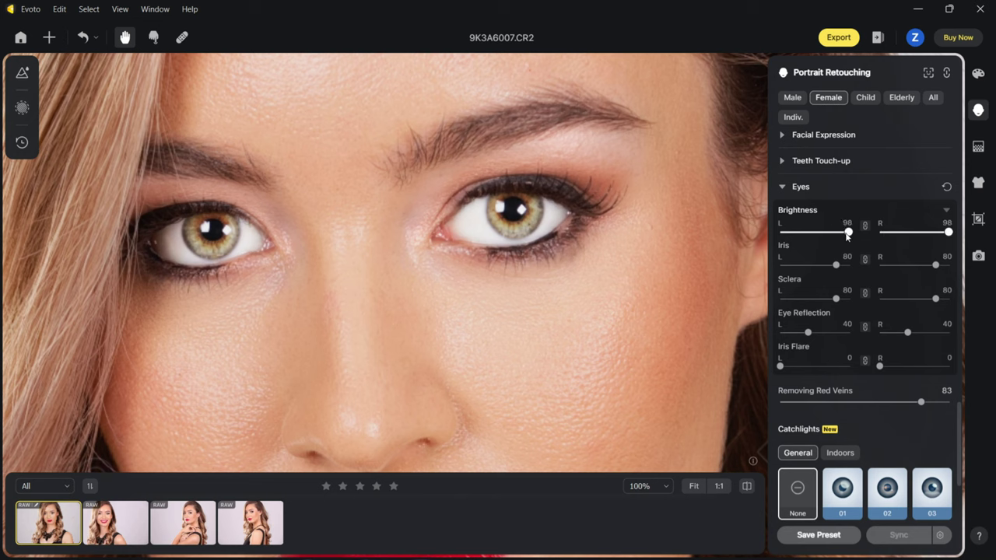
left_click(909, 234)
left_click_drag(804, 233, 795, 233)
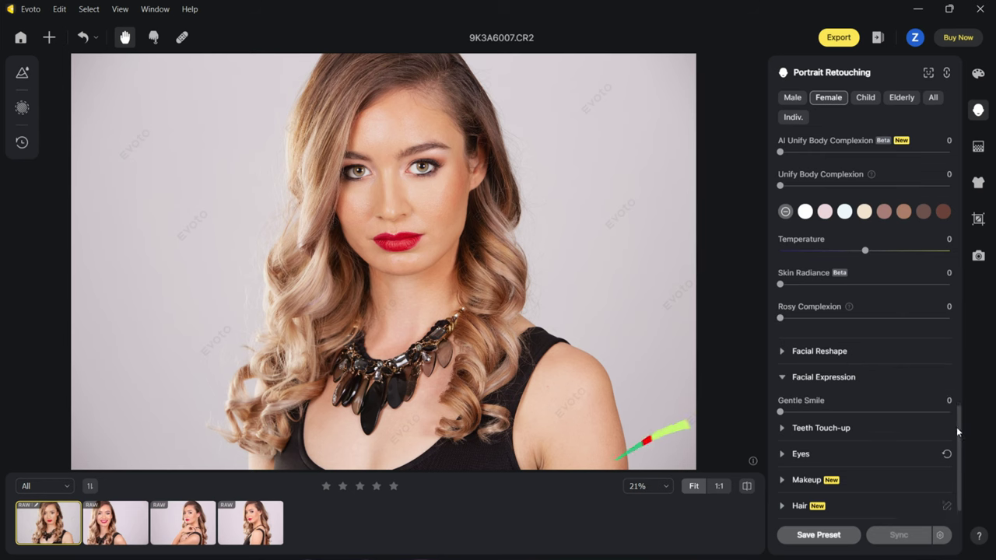
Step: Apply a Gentle Smile expression of 42 to the subject's face
left_click_drag(781, 414, 861, 416)
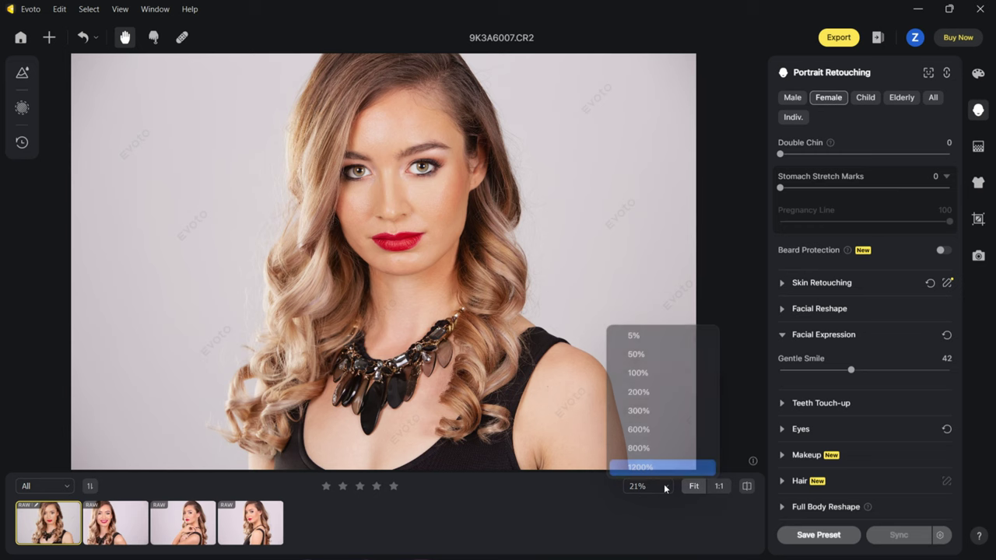
left_click(646, 373)
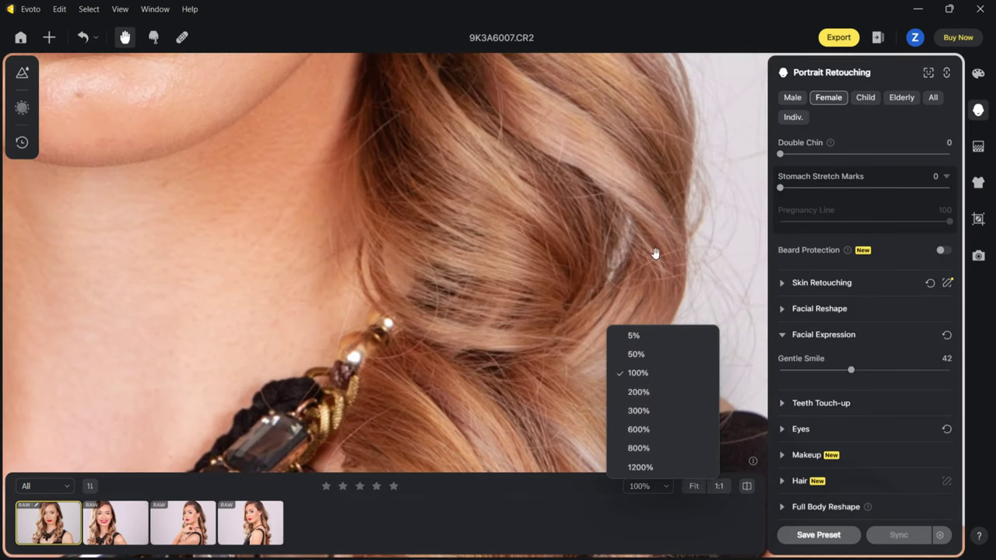
Step: Set Remove Stray Hairs to 100 within and beyond figure outlines, then fit the whole portrait
left_click_drag(655, 252, 291, 257)
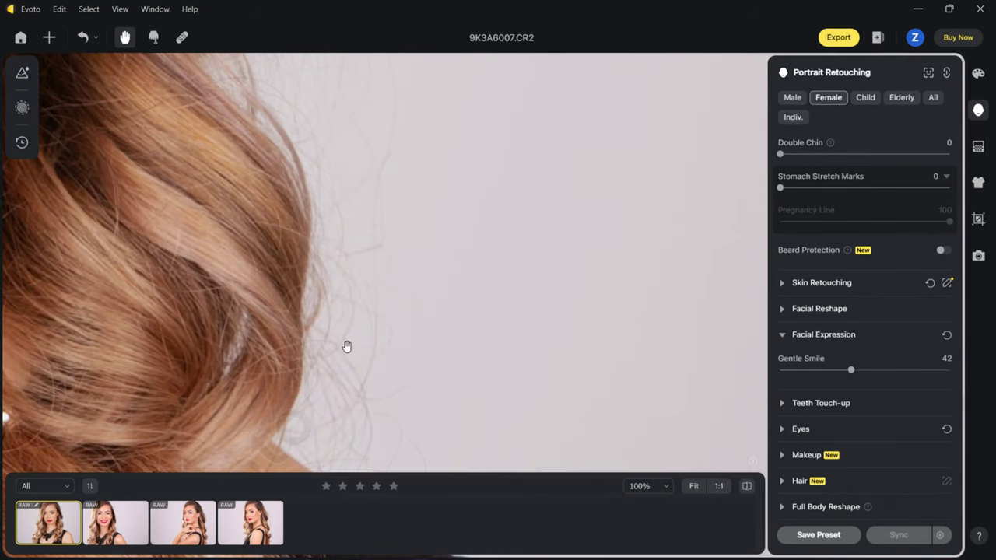
left_click(799, 481)
scroll(820, 400, "down", 3)
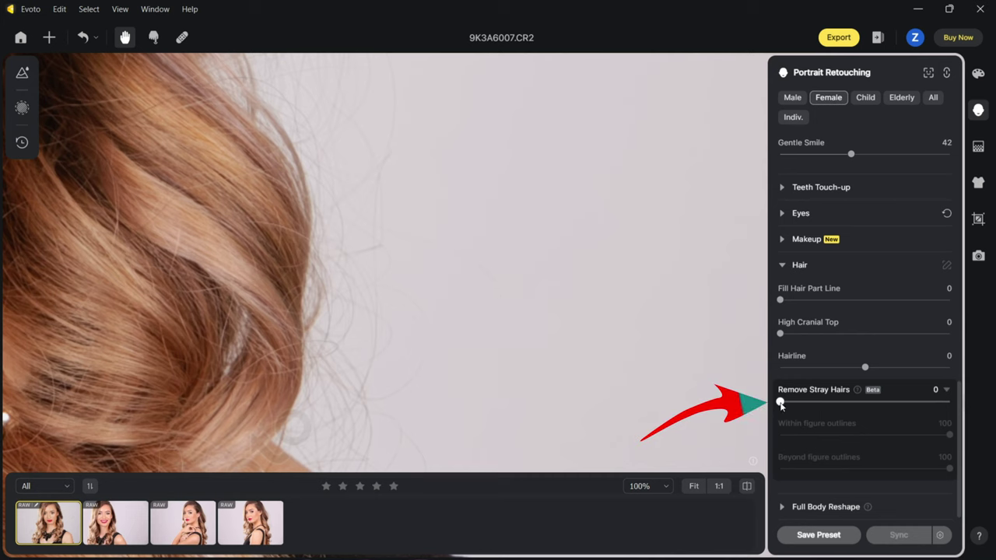
left_click_drag(780, 404, 975, 402)
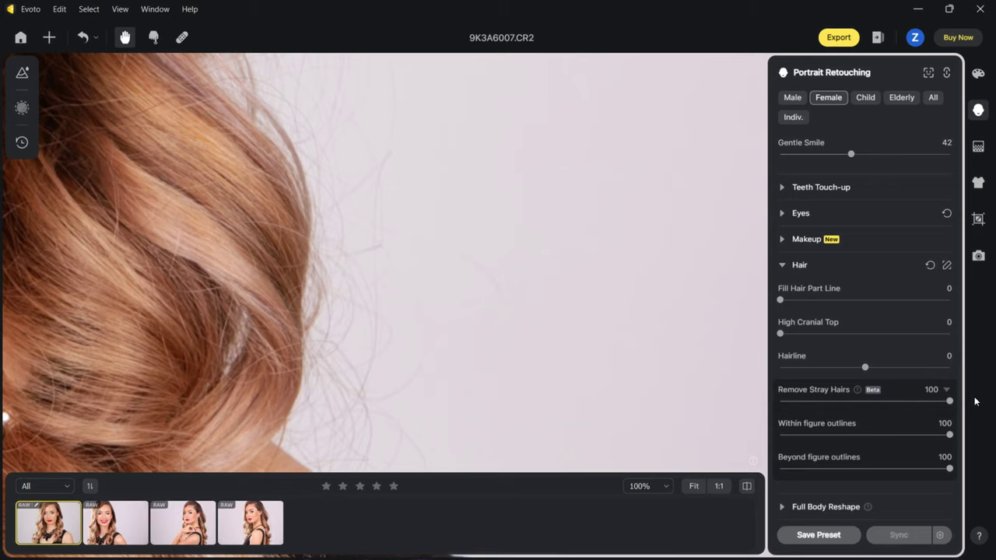
left_click(690, 487)
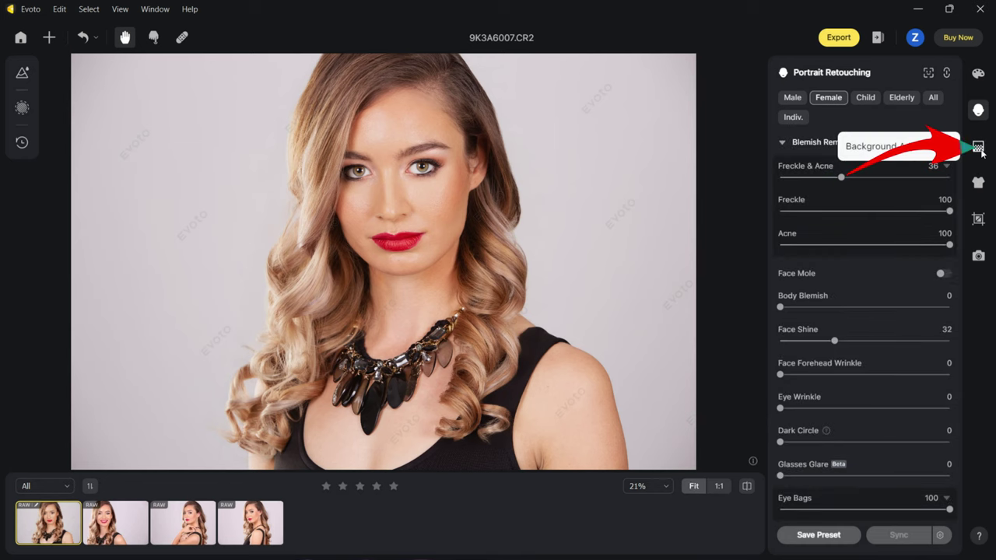
Step: Replace the transparent background with the Gray02 backdrop after trying White and Gray04
left_click(978, 147)
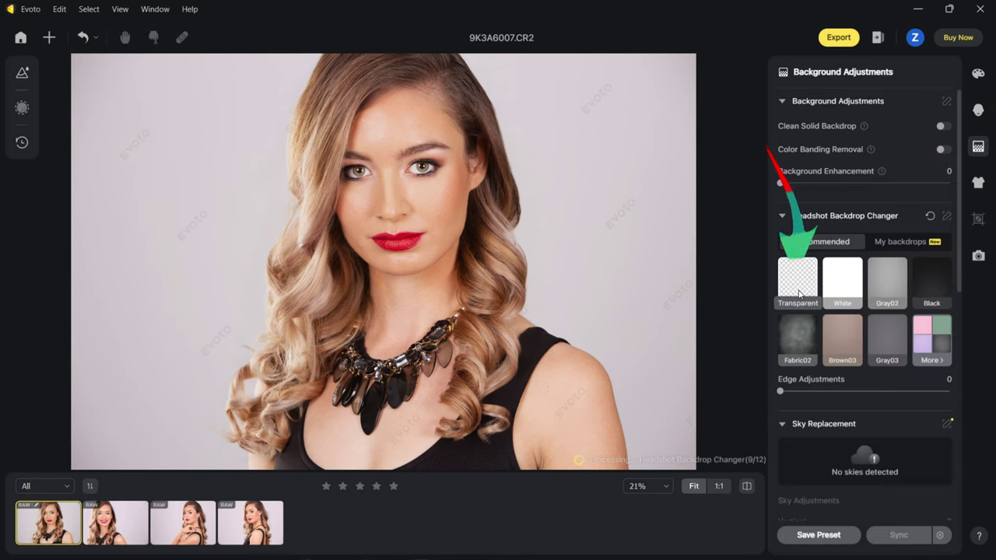
left_click(798, 289)
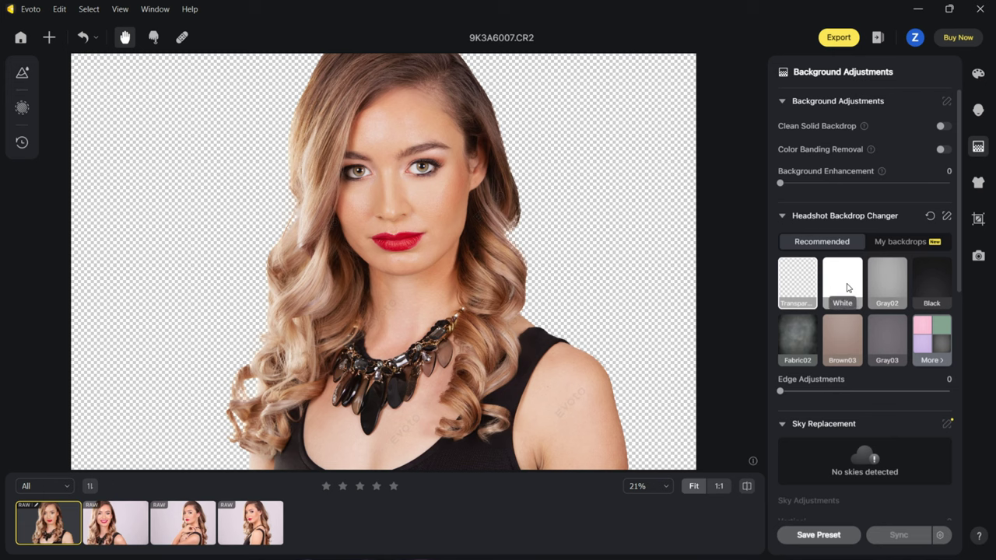
left_click(842, 284)
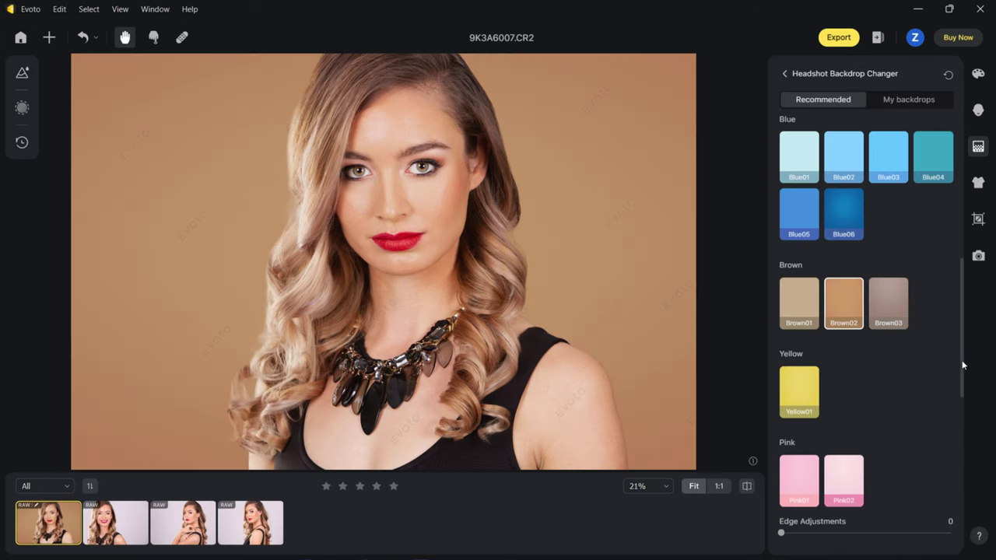
left_click_drag(964, 365, 965, 478)
left_click(943, 393)
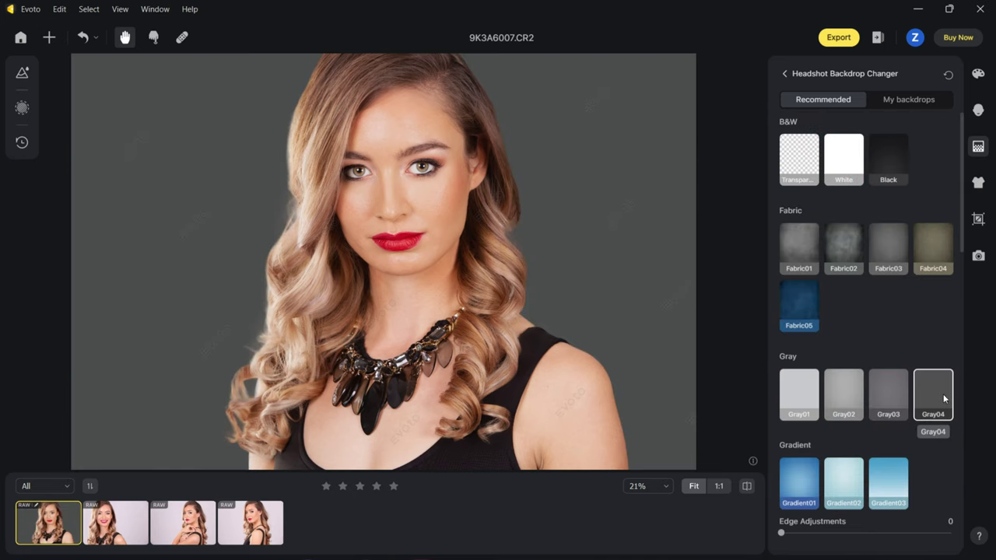
left_click(845, 400)
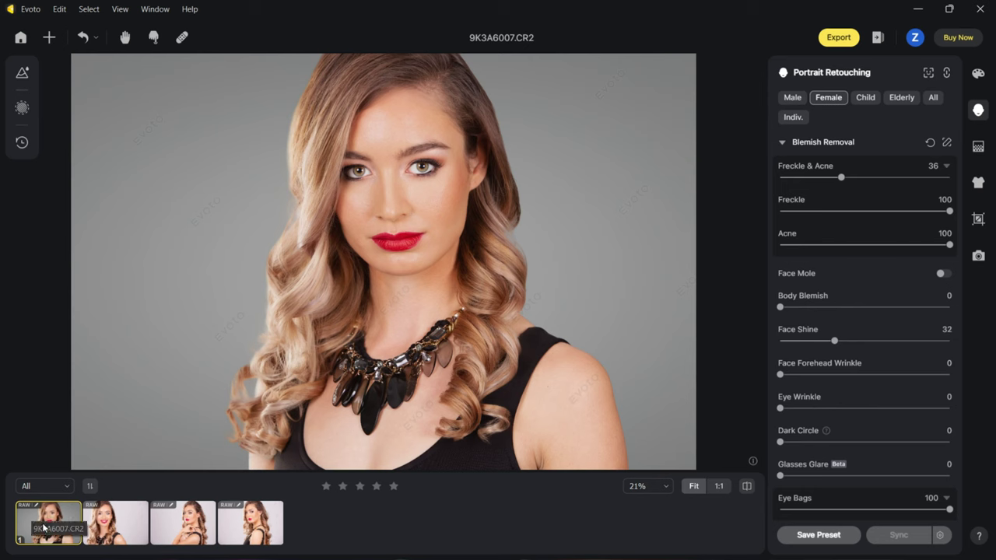
Step: Sync the first portrait's edits to the other three portraits and review each one
left_click(248, 532, "shift")
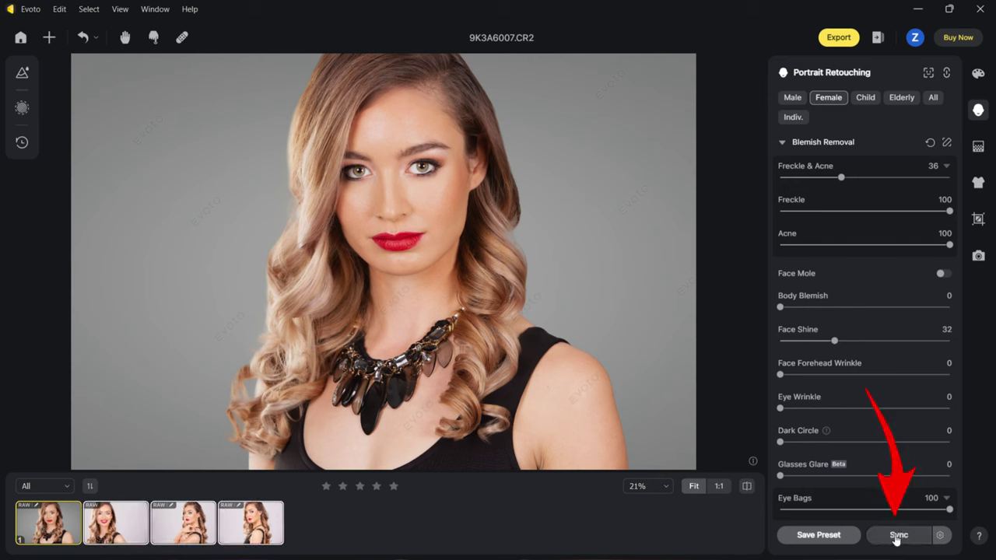
left_click(897, 536)
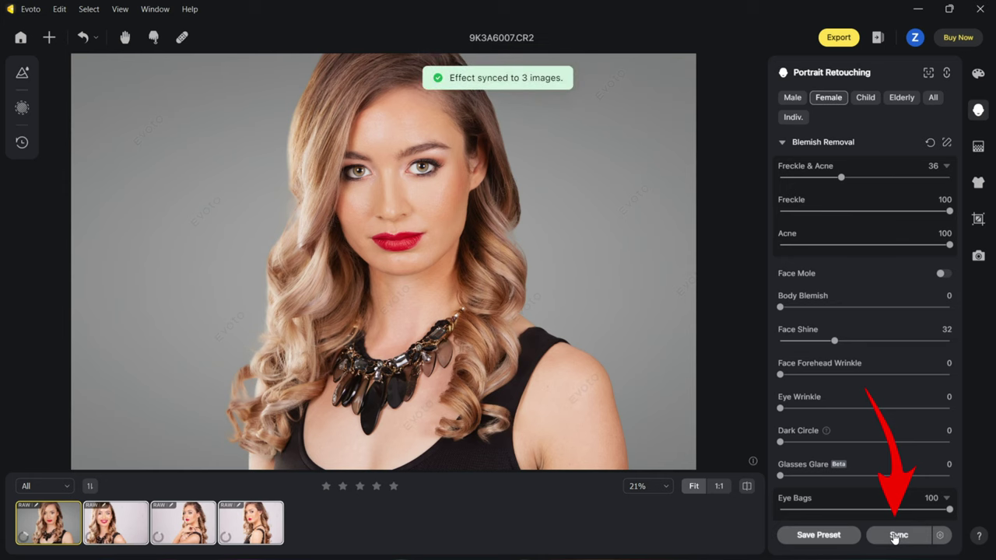
left_click(116, 527)
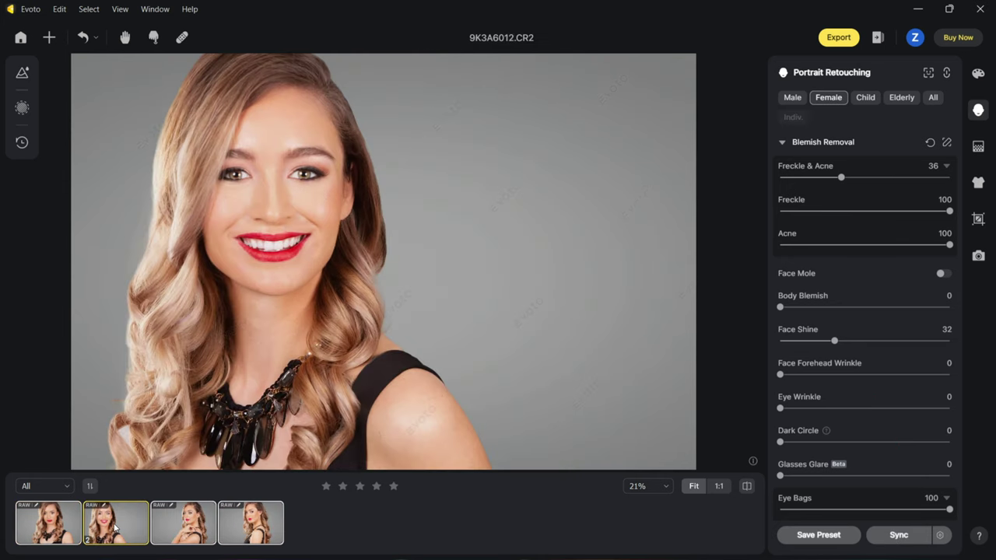
left_click(172, 531)
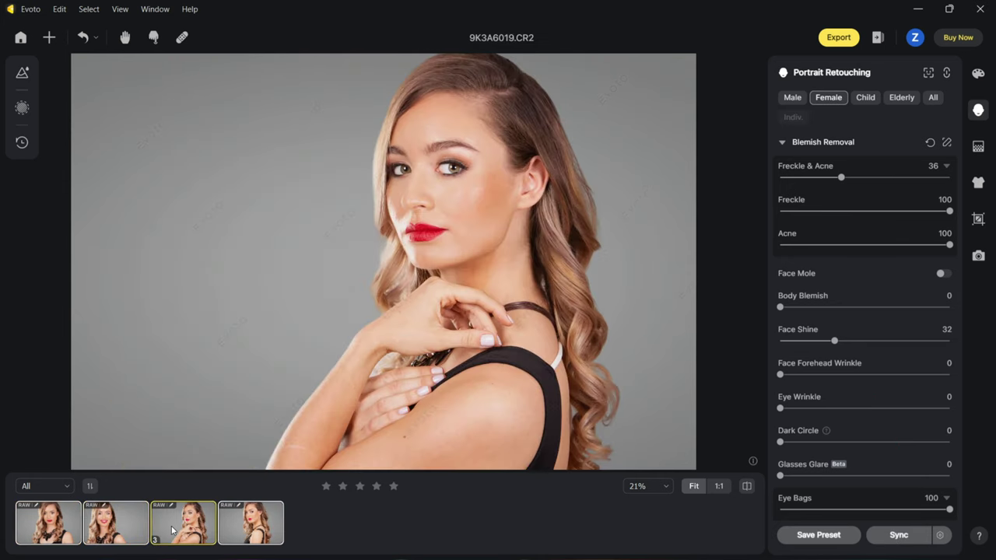
left_click(224, 538)
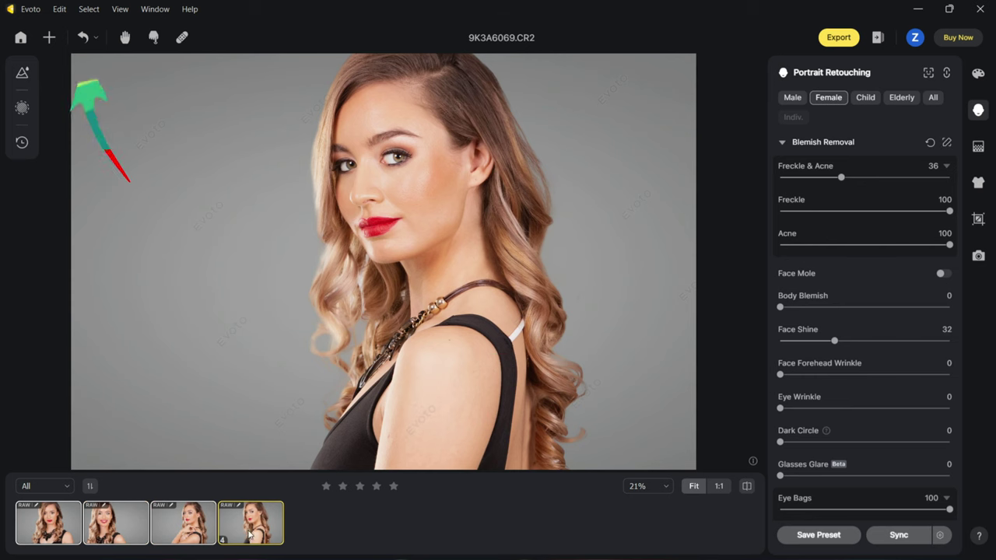
Step: Undo the synced retouch on the fourth and third portraits
left_click(82, 38)
left_click(183, 523)
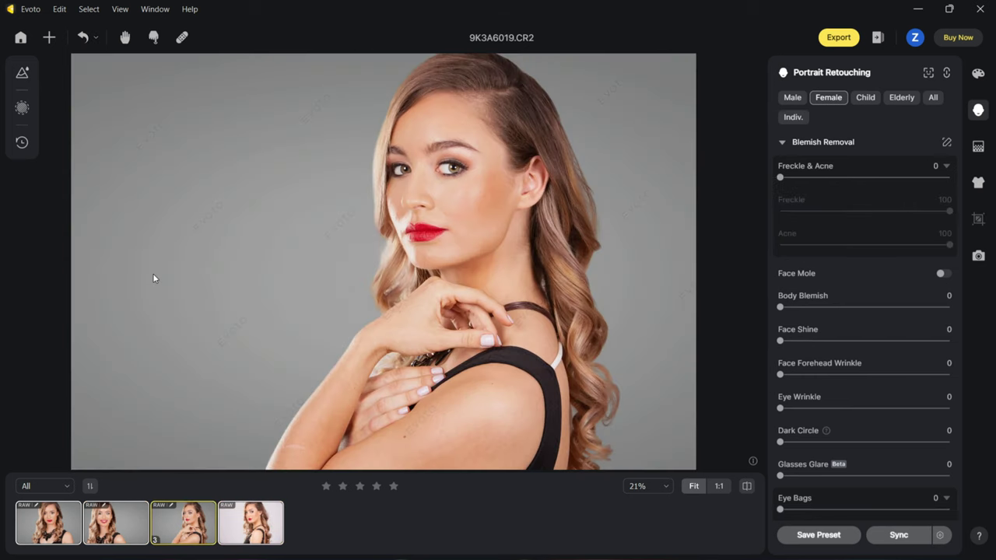
key("ctrl+z")
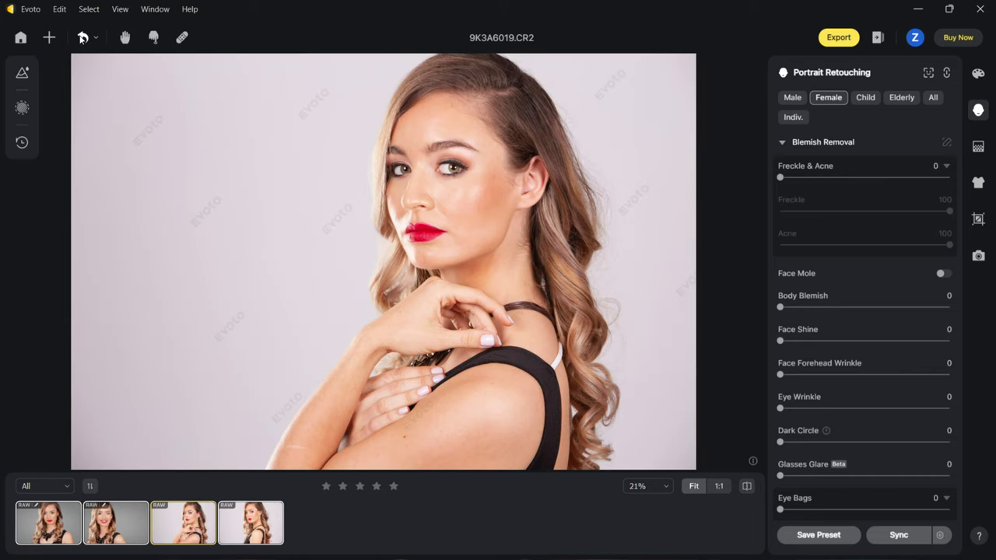
Step: Copy the first portrait's effects with Ctrl+C and paste them onto the other portraits
left_click(64, 531)
key("ctrl+c")
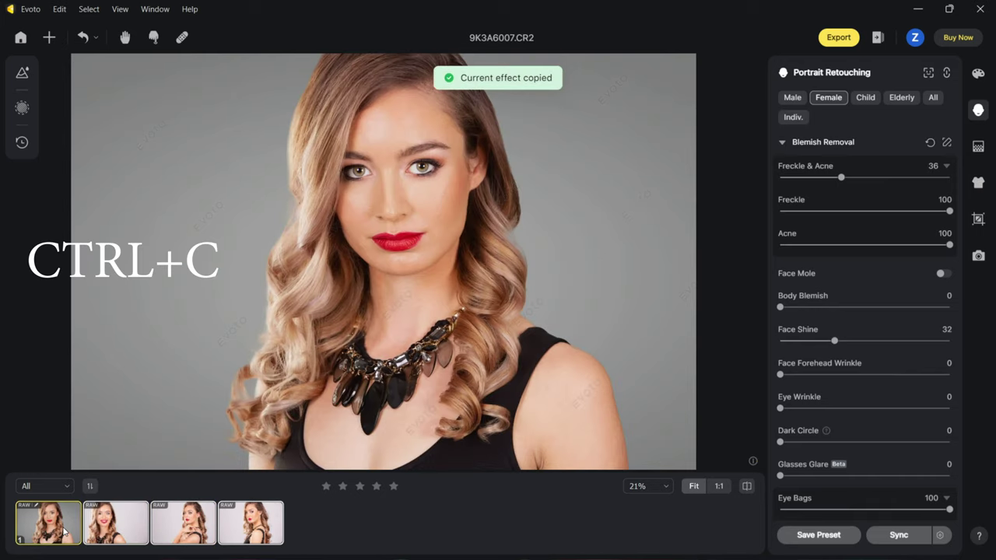
left_click(126, 537)
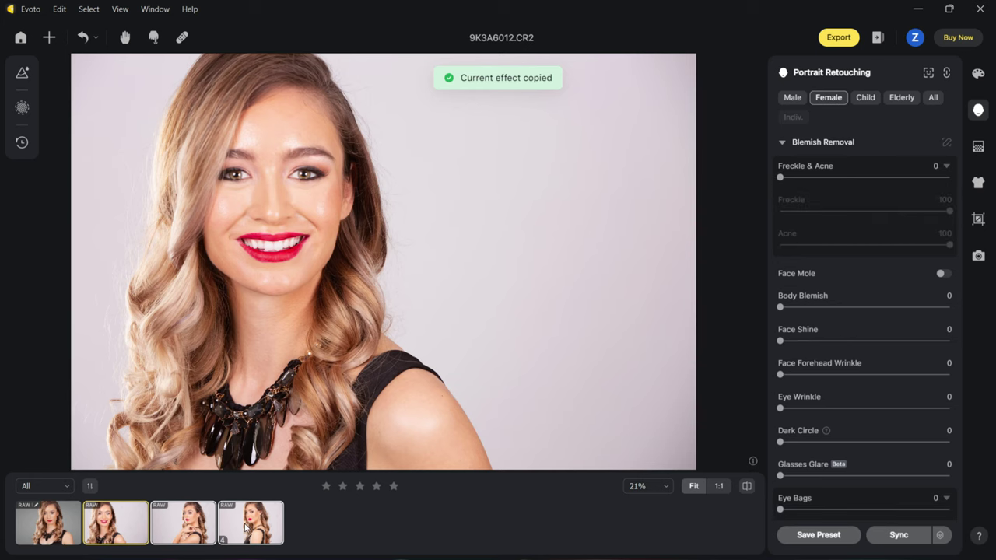
key("ctrl+v")
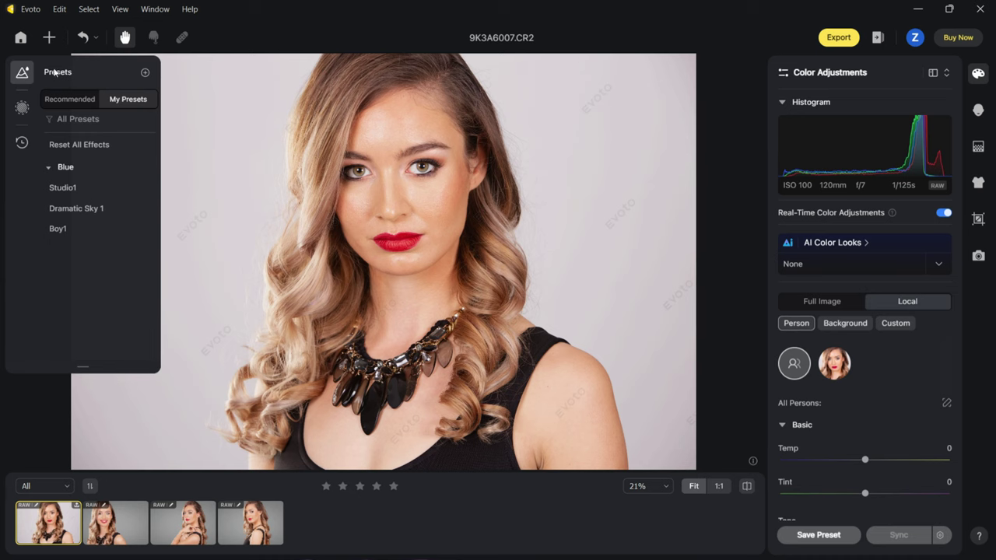
Step: Import all ten .cube LUTs from the Winter Luts folder as presets
left_click(145, 73)
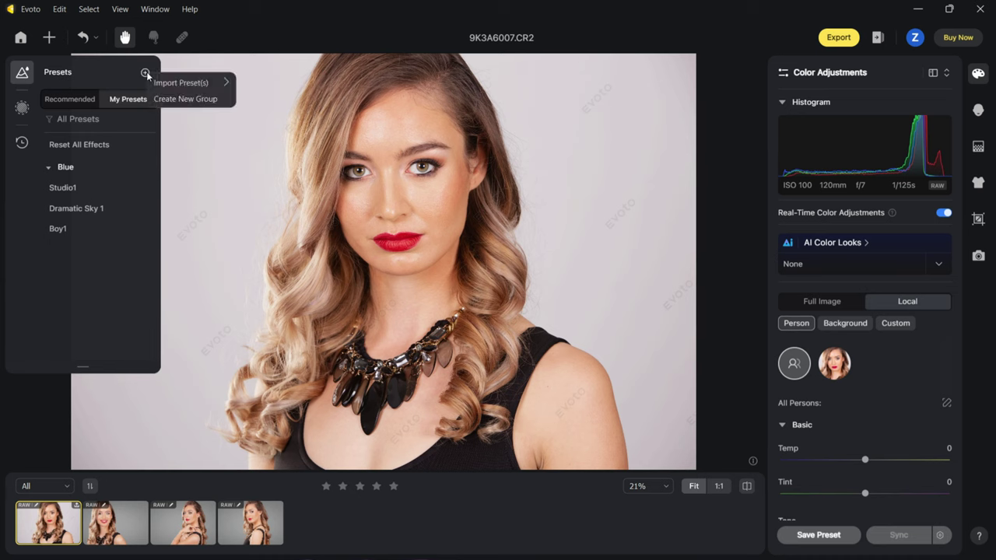
mouse_move(177, 86)
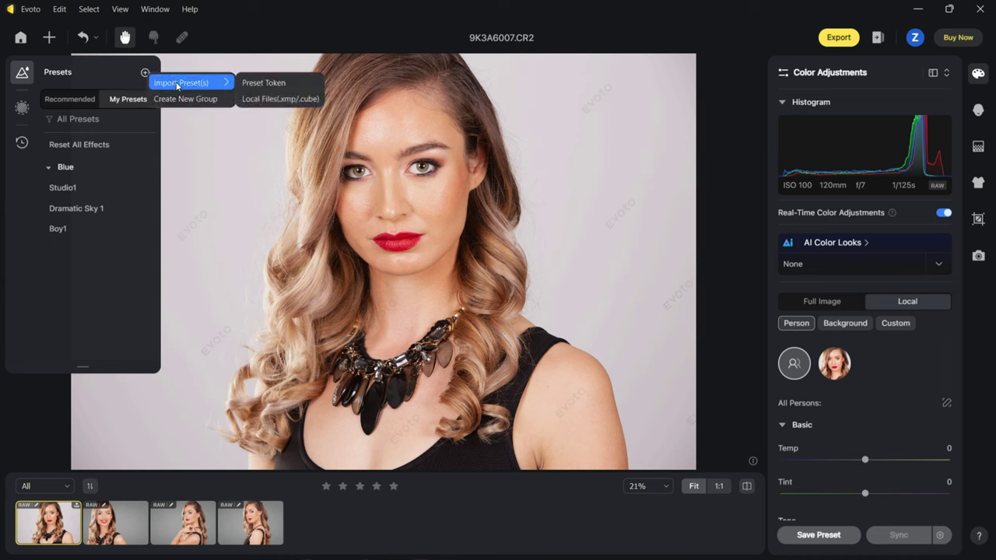
left_click(281, 100)
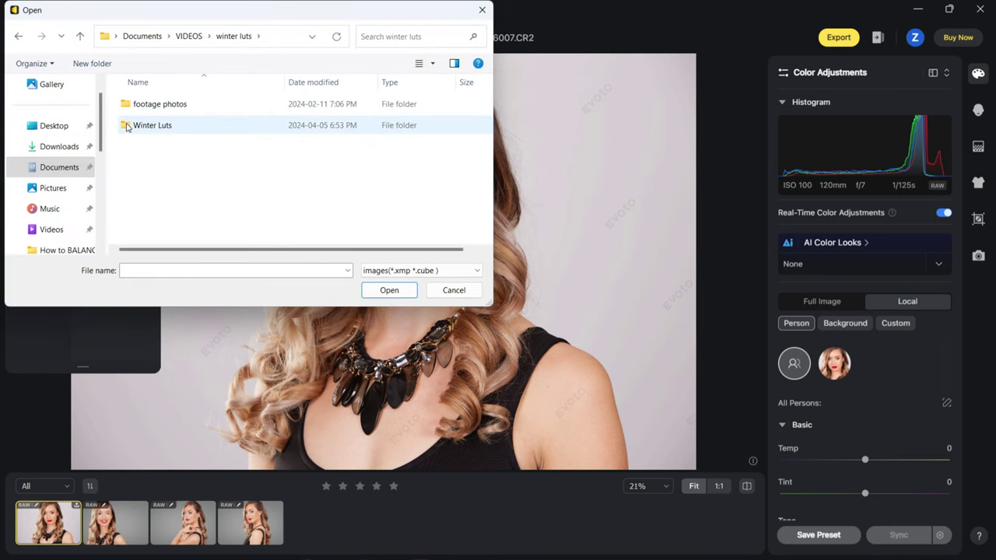
double_click(127, 127)
left_click(165, 144)
scroll(165, 145, "down", 2)
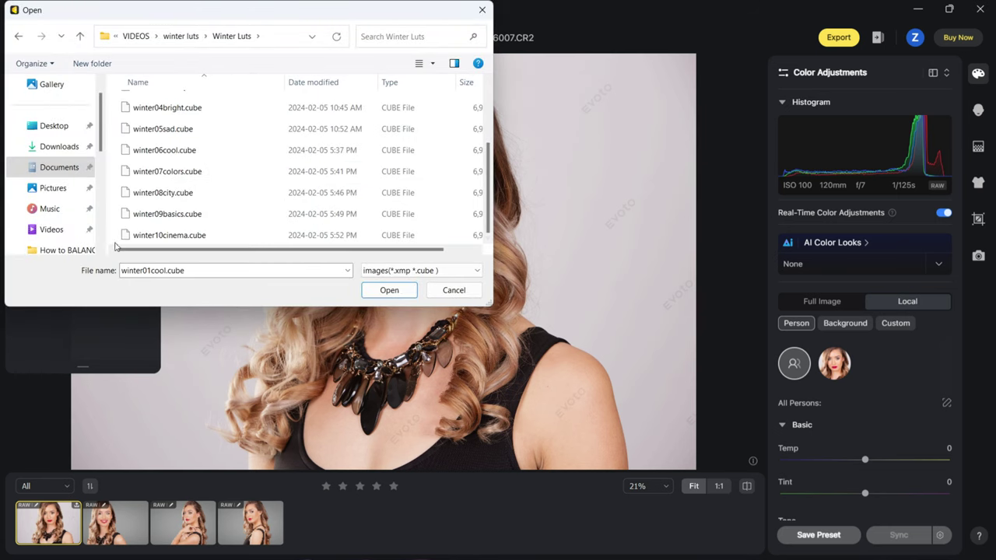
left_click(156, 235, "shift")
left_click(389, 290)
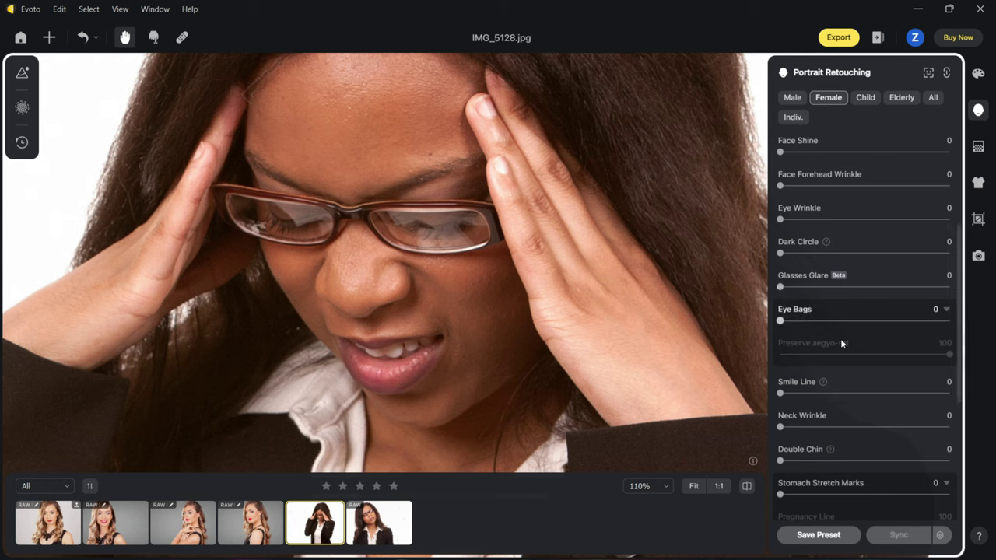
Step: Set Glasses Glare to 100 to clear the reflections from the eyeglasses
scroll(812, 270, "down", 1)
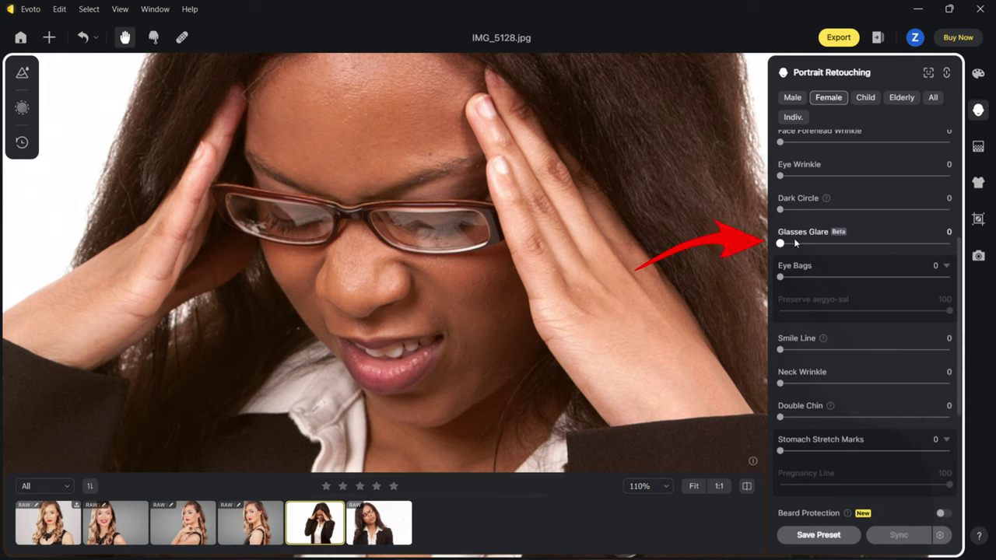
left_click_drag(885, 250, 965, 246)
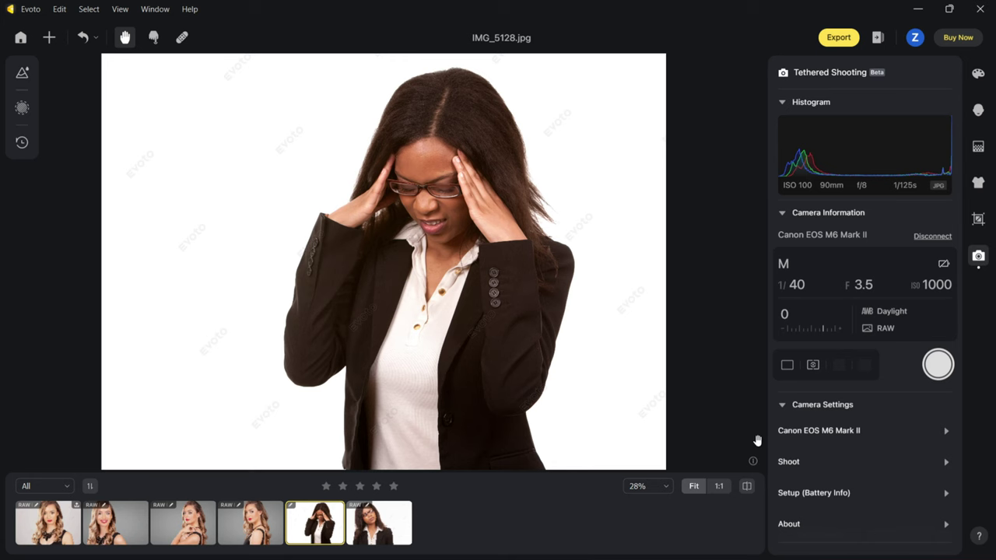
Step: Review the Capture Effect presets, keep Recommended / Headshot 01, and scroll to Capture Storage Location
scroll(828, 305, "down", 3)
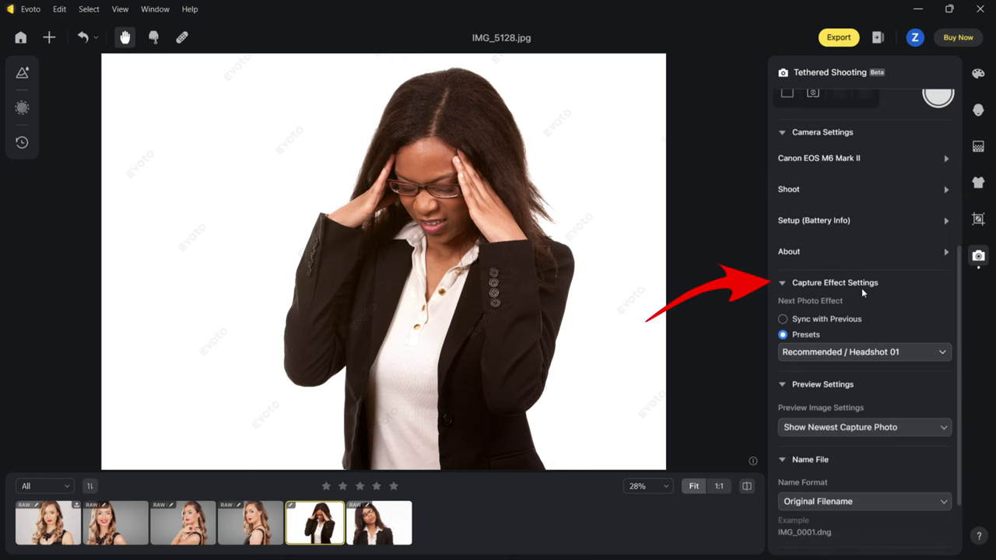
left_click(893, 354)
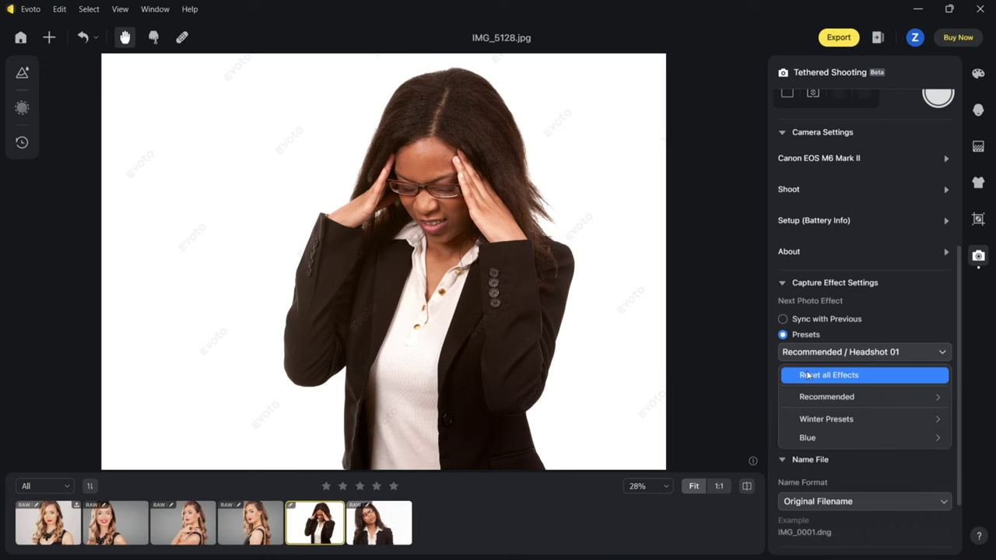
left_click(902, 331)
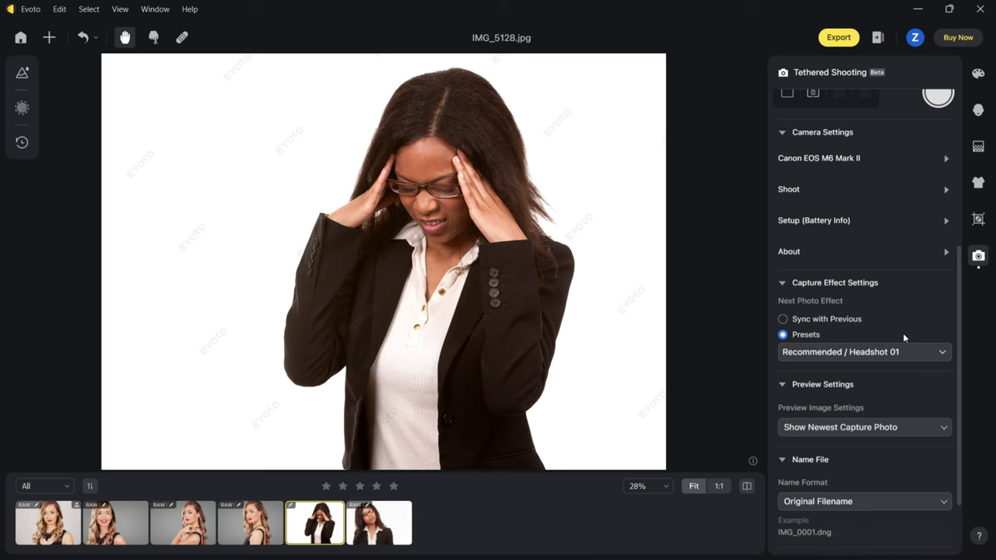
scroll(955, 394, "down", 1)
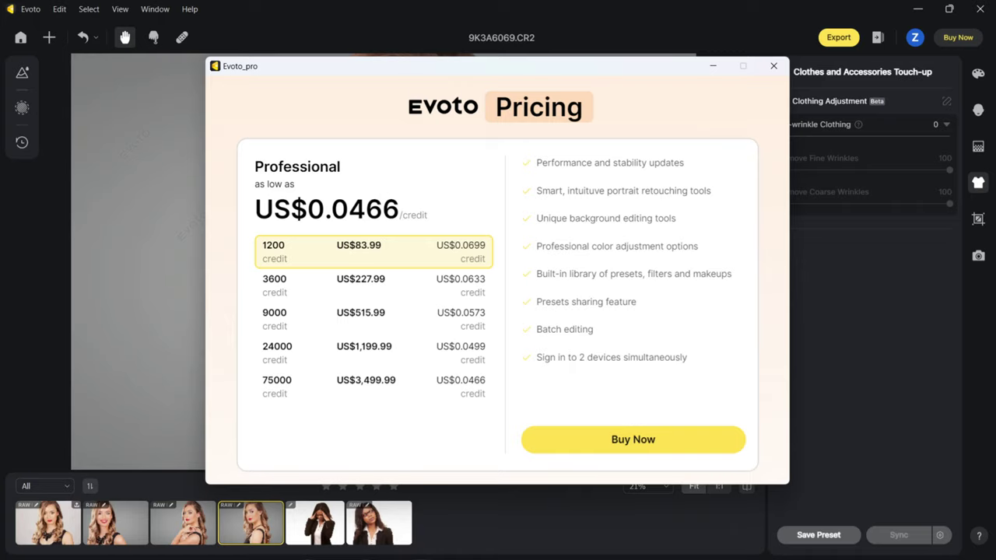
Step: Select the 3600-credit Professional package at US$227.99 in the Pricing window
left_click(285, 292)
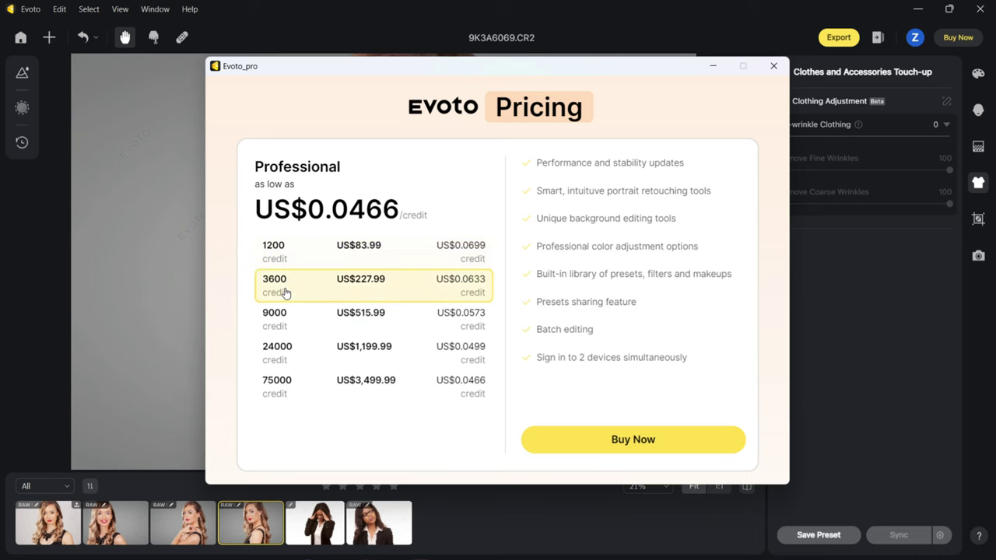